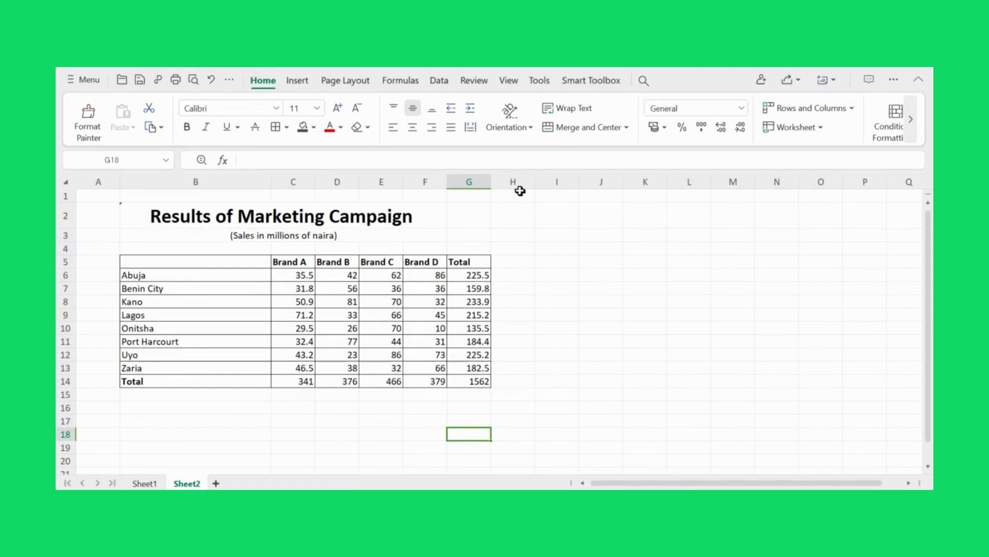
{"action": "left_click", "coordinate": [149, 485]}
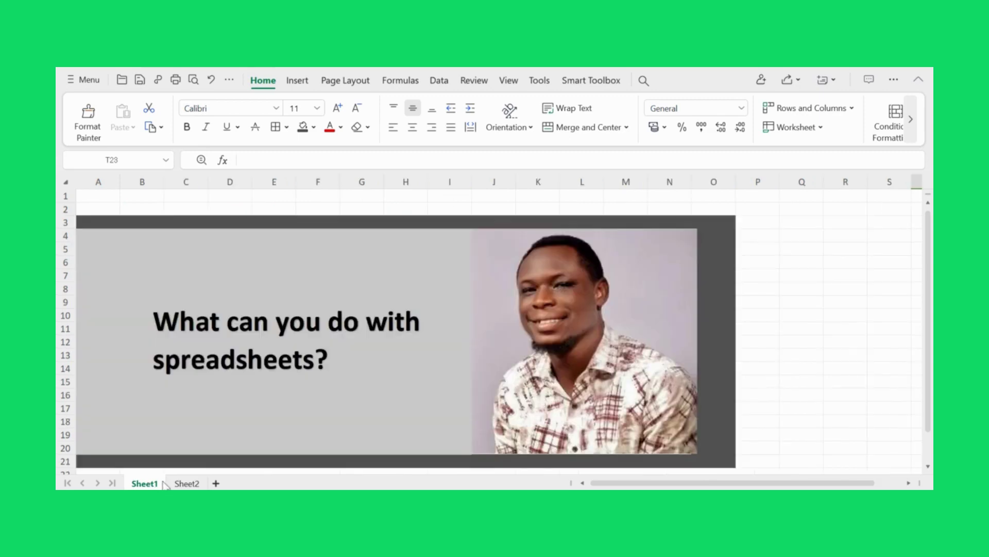
{"action": "left_click", "coordinate": [201, 485]}
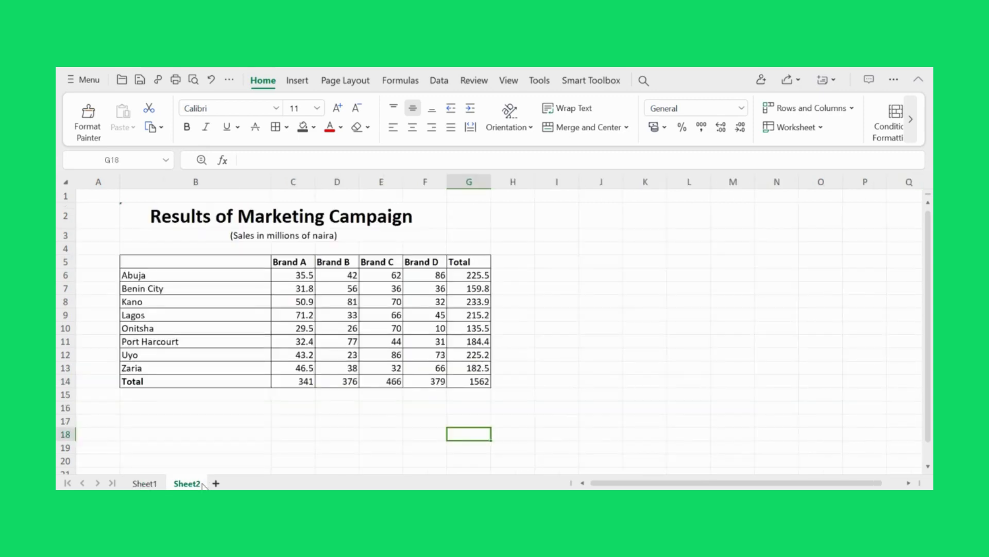
{"action": "left_click", "coordinate": [216, 484]}
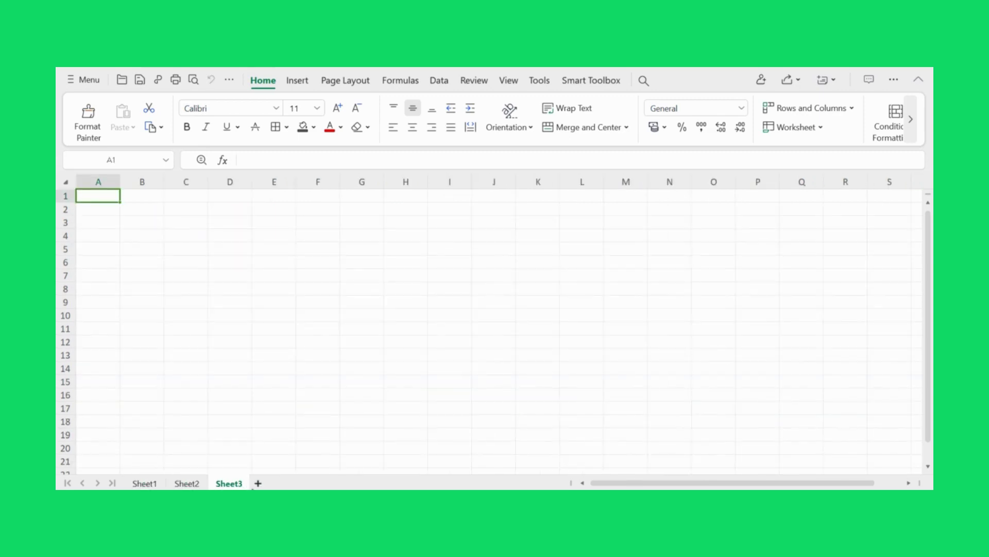
{"action": "left_click", "coordinate": [258, 484]}
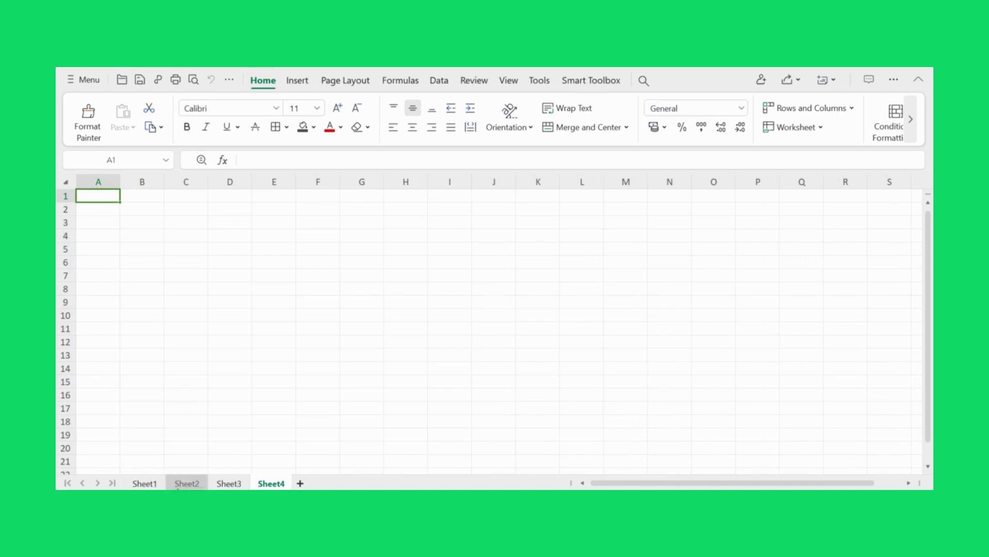
{"action": "left_click", "coordinate": [183, 485]}
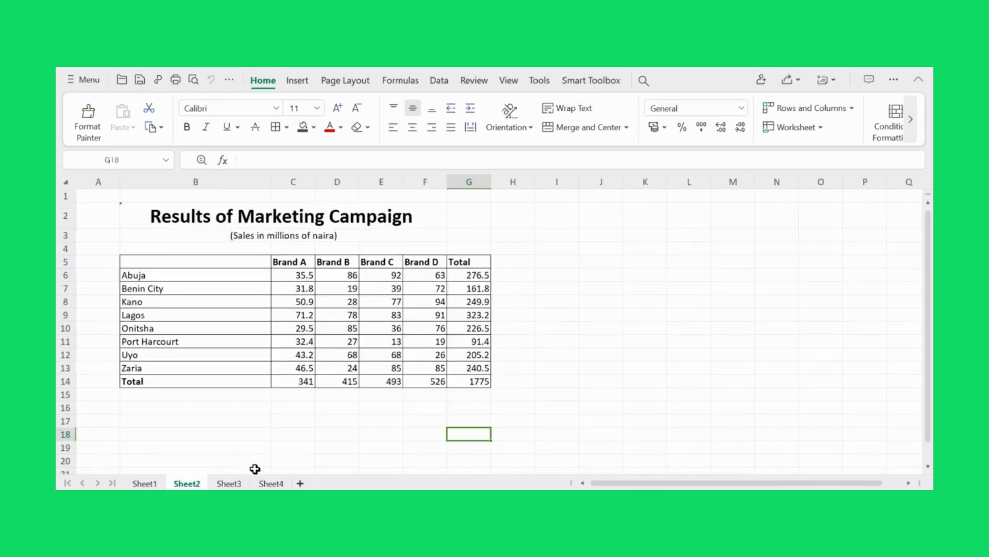
{"action": "right_click", "coordinate": [229, 483]}
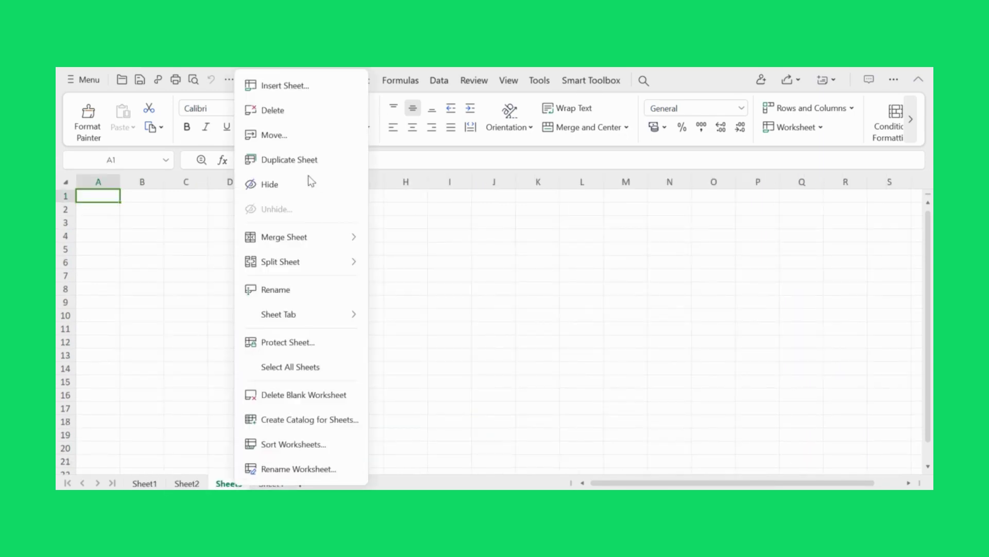
{"action": "left_click", "coordinate": [302, 111]}
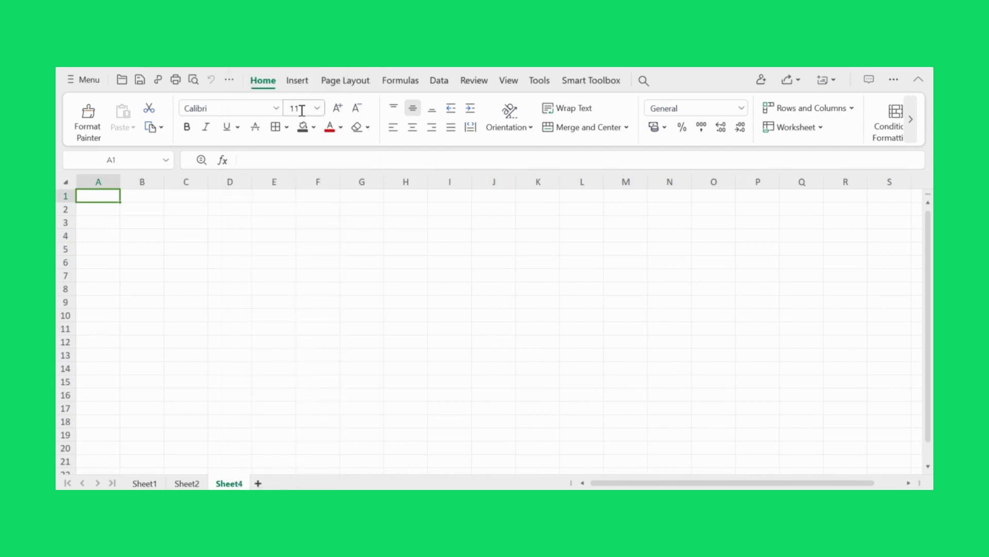
{"action": "right_click", "coordinate": [231, 484]}
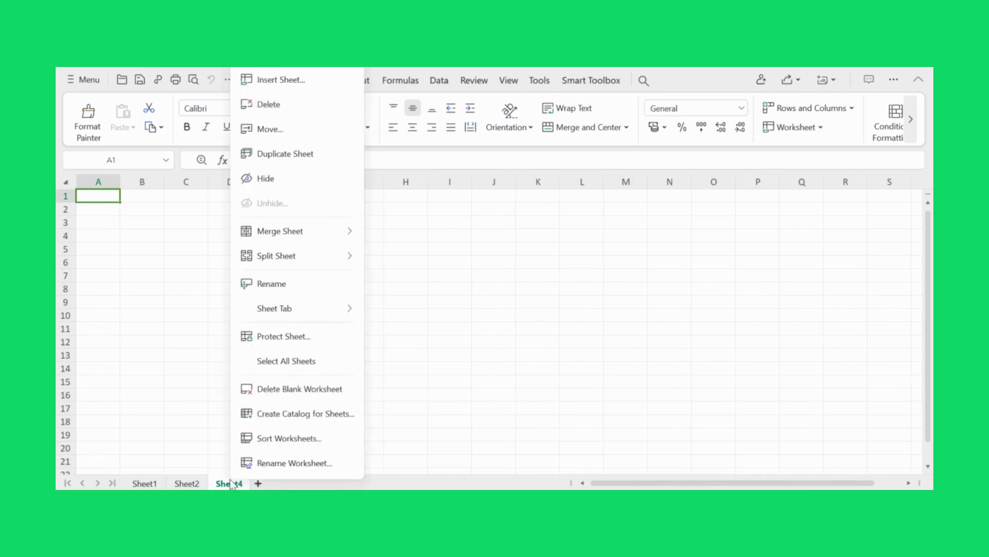
{"action": "left_click", "coordinate": [300, 112]}
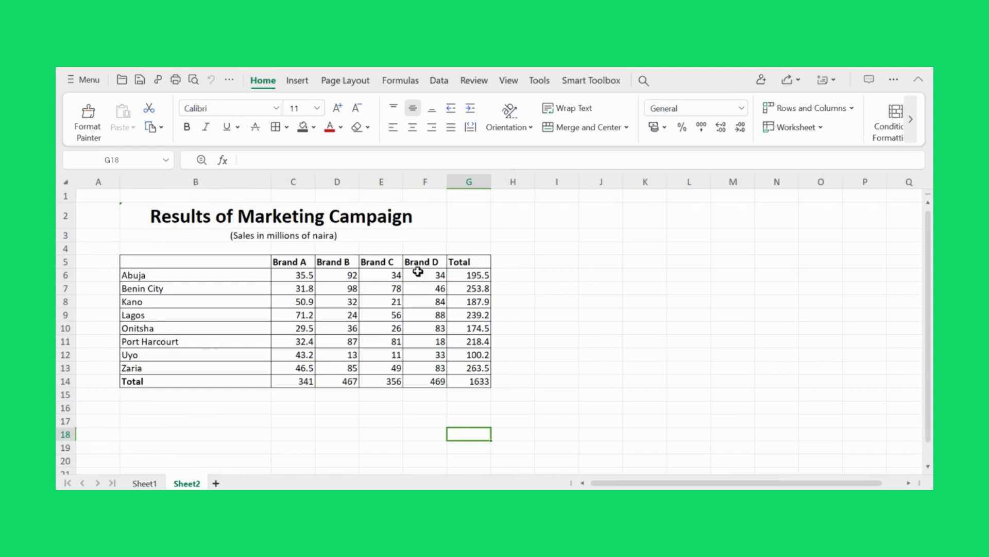
{"action": "left_click", "coordinate": [117, 214]}
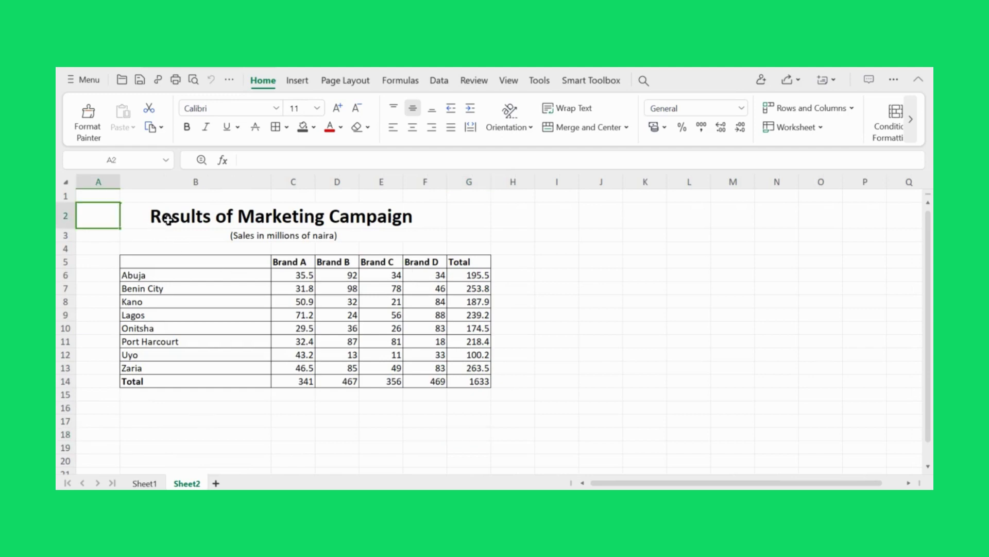
{"action": "left_click", "coordinate": [107, 241]}
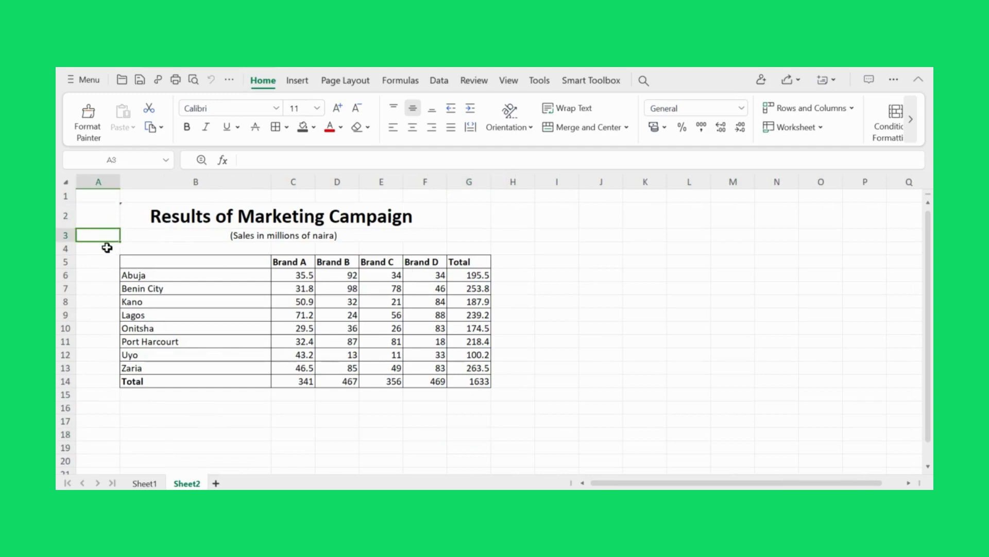
{"action": "left_click", "coordinate": [106, 248]}
{"action": "left_click", "coordinate": [109, 263]}
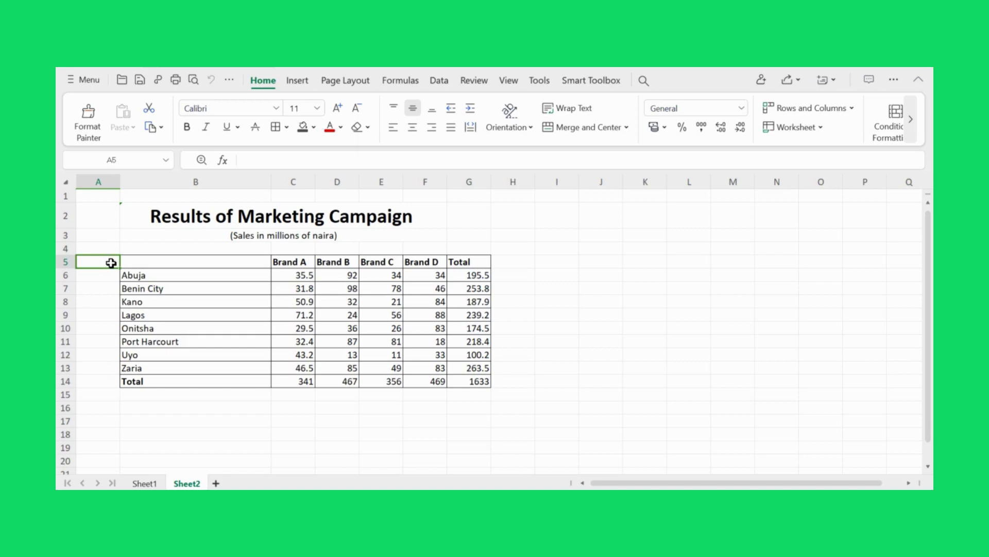
{"action": "left_click", "coordinate": [66, 198]}
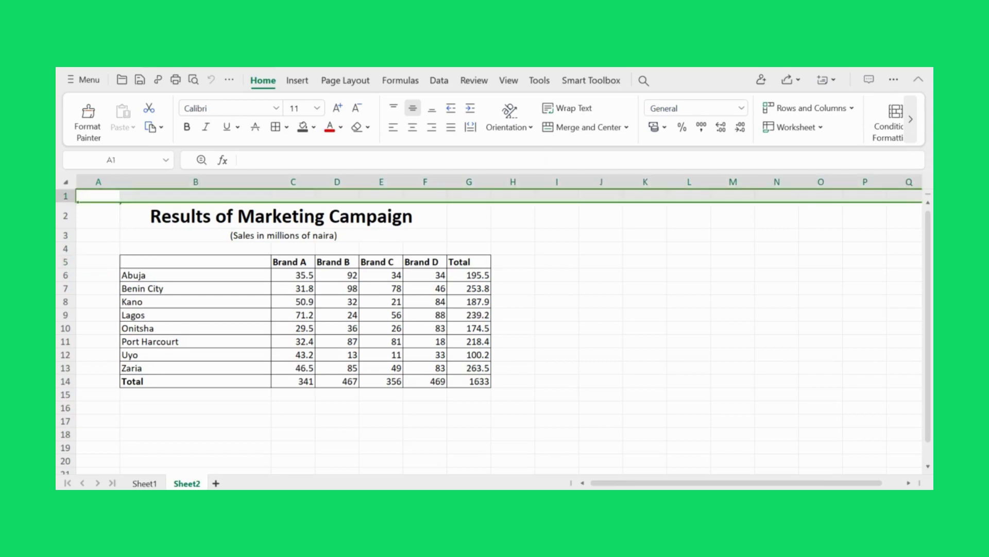
{"action": "left_click", "coordinate": [65, 216]}
{"action": "left_click", "coordinate": [65, 235]}
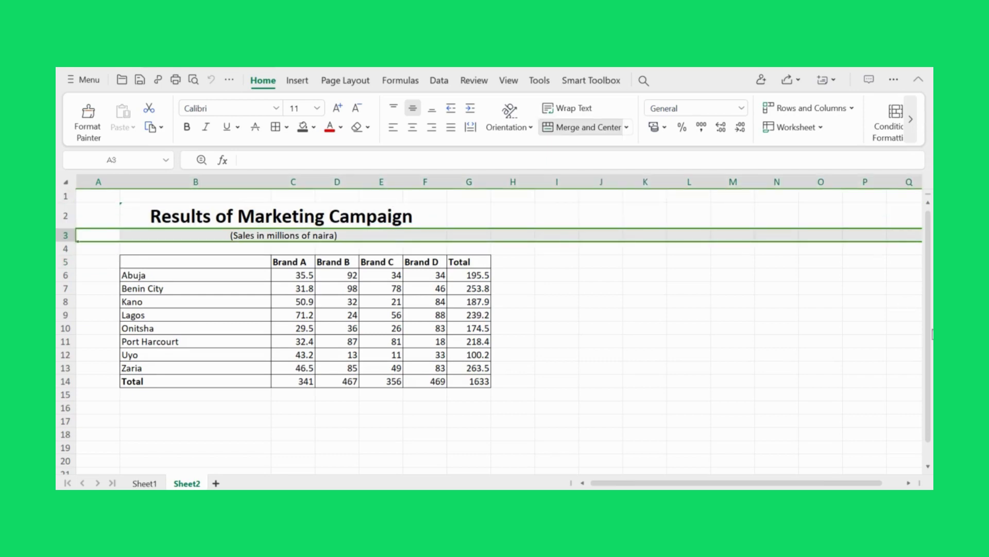
{"action": "scroll", "coordinate": [928, 334], "scroll_direction": "down", "scroll_amount": 1}
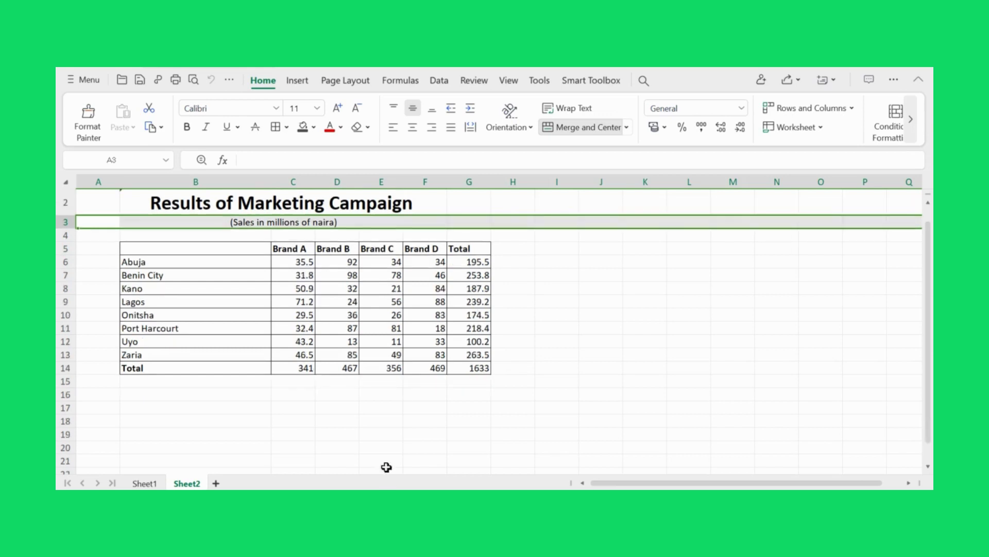
{"action": "left_click", "coordinate": [385, 450]}
{"action": "key", "text": "Return"}
{"action": "scroll", "coordinate": [385, 449], "scroll_direction": "down", "scroll_amount": 10}
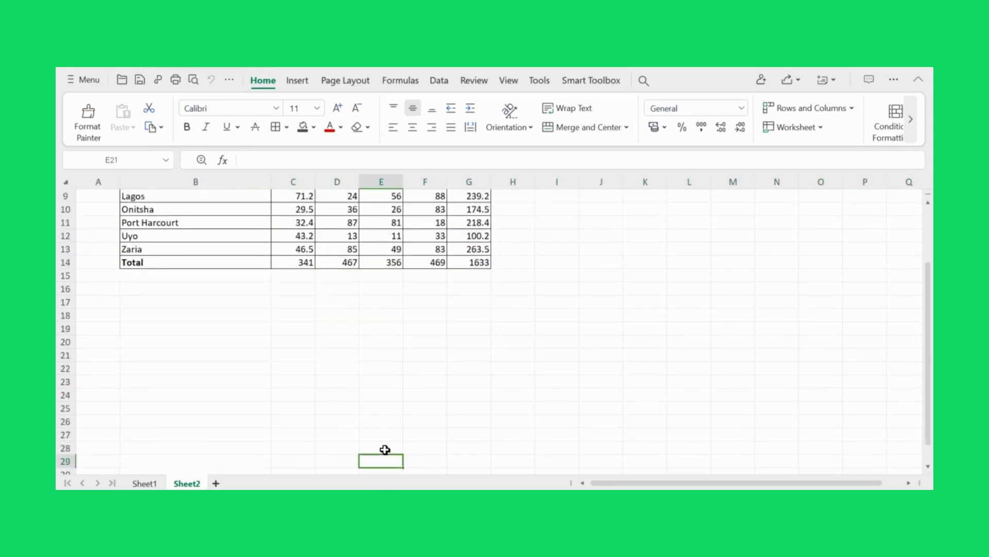
{"action": "key", "text": "Return"}
{"action": "key", "text": "Return"}
{"action": "key", "text": "Return"}
{"action": "key", "text": "Return"}
{"action": "key", "text": "Return"}
{"action": "key", "text": "Return"}
{"action": "key", "text": "Return"}
{"action": "key", "text": "Return"}
{"action": "key", "text": "Return"}
{"action": "key", "text": "Return"}
{"action": "key", "text": "Return"}
{"action": "key", "text": "Return"}
{"action": "key", "text": "Return"}
{"action": "key", "text": "Return"}
{"action": "key", "text": "Return"}
{"action": "key", "text": "Return"}
{"action": "key", "text": "Return"}
{"action": "key", "text": "Return"}
{"action": "key", "text": "Return"}
{"action": "key", "text": "Return"}
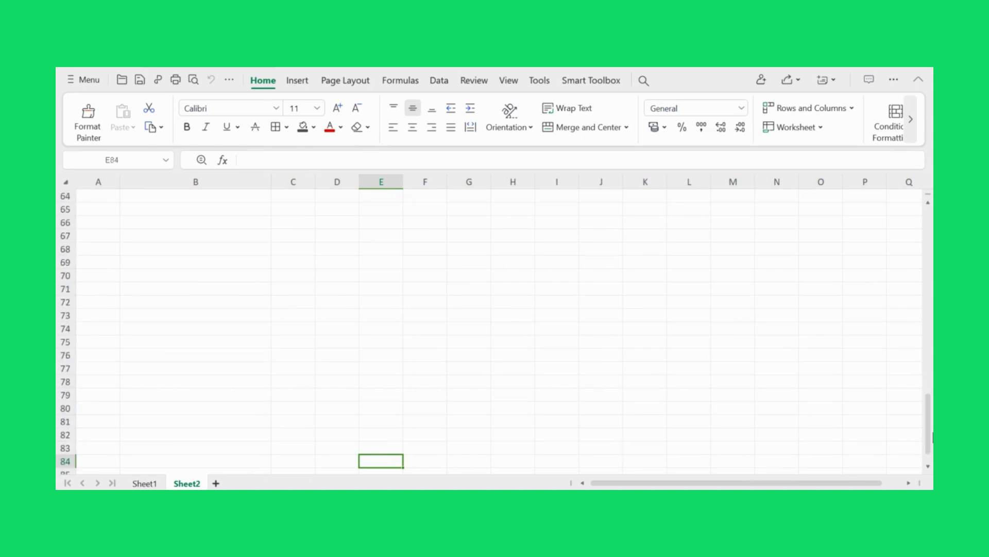
{"action": "scroll", "coordinate": [931, 351], "scroll_direction": "up", "scroll_amount": 20}
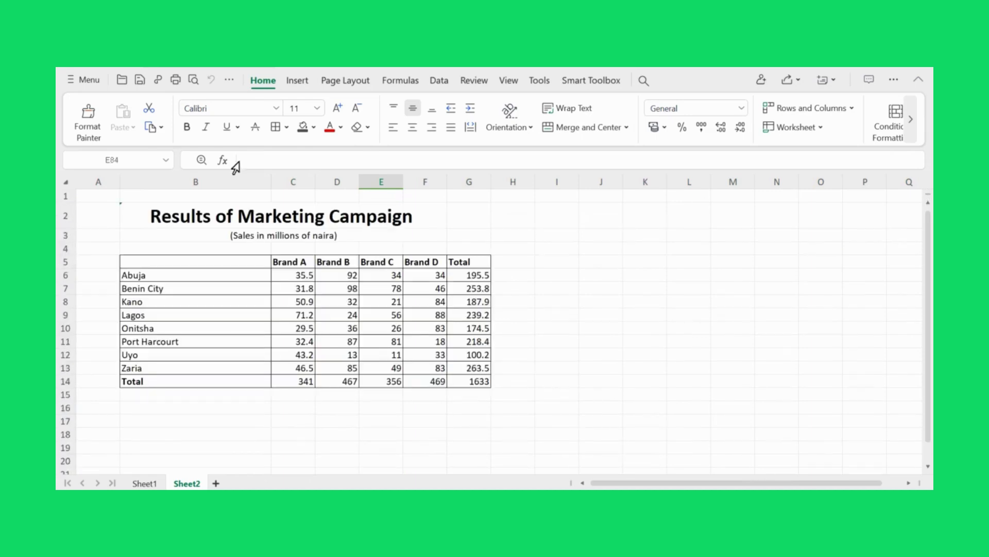
{"action": "left_click", "coordinate": [104, 191]}
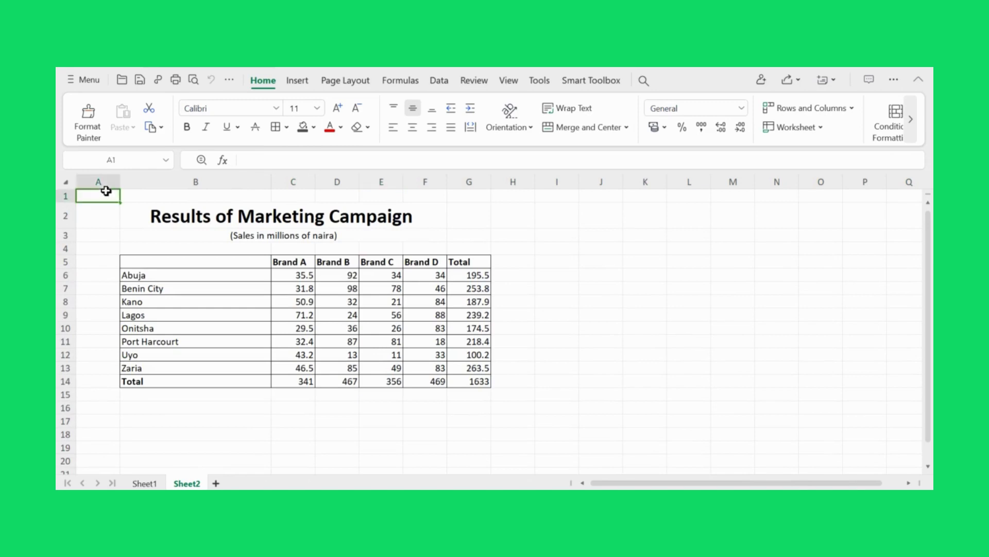
{"action": "left_click", "coordinate": [179, 182]}
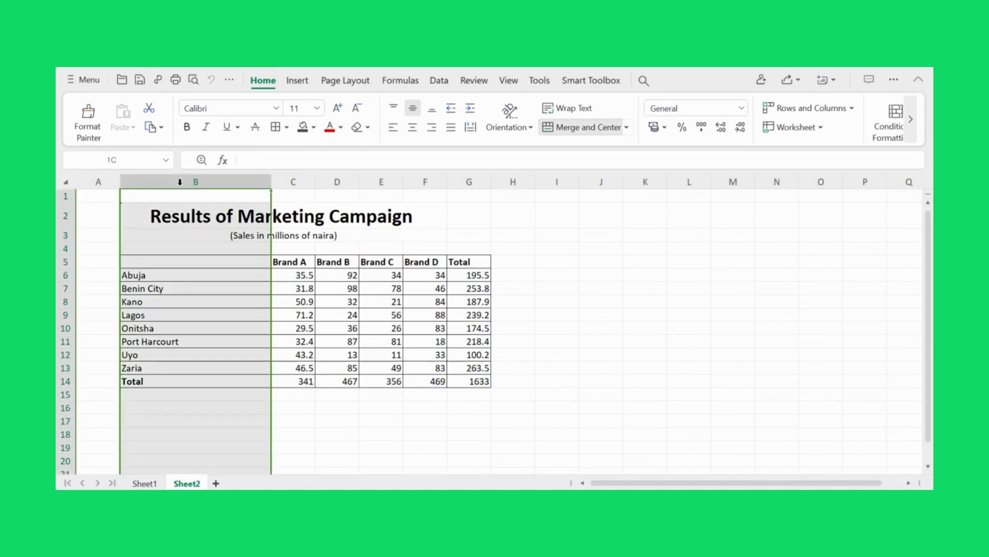
{"action": "left_click", "coordinate": [298, 178]}
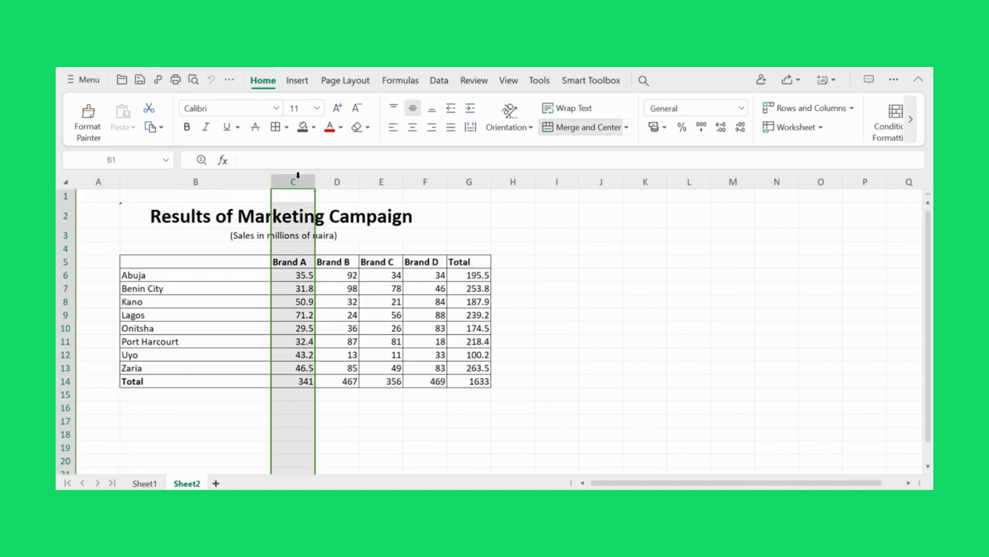
{"action": "left_click", "coordinate": [452, 176]}
{"action": "key", "text": "Right"}
{"action": "key", "text": "Right"}
{"action": "key", "text": "Right"}
{"action": "key", "text": "Right"}
{"action": "key", "text": "Right"}
{"action": "key", "text": "Right"}
{"action": "key", "text": "Right"}
{"action": "key", "text": "Right"}
{"action": "key", "text": "Right"}
{"action": "key", "text": "Right"}
{"action": "key", "text": "Right"}
{"action": "key", "text": "Right"}
{"action": "key", "text": "Right"}
{"action": "key", "text": "Right"}
{"action": "key", "text": "Right"}
{"action": "key", "text": "Right"}
{"action": "key", "text": "Right"}
{"action": "key", "text": "Right"}
{"action": "key", "text": "Right"}
{"action": "key", "text": "Right"}
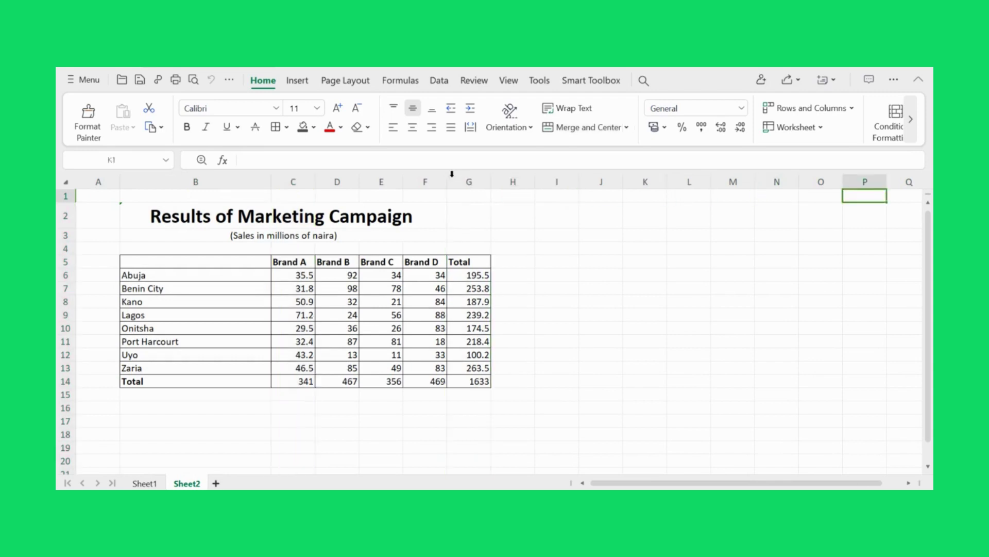
{"action": "key", "text": "Right"}
{"action": "key", "text": "Right"}
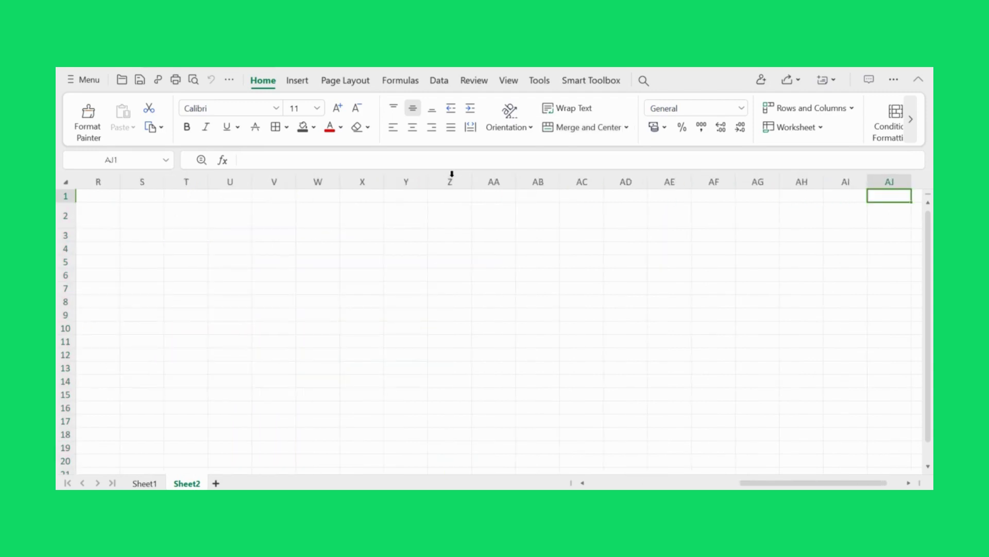
{"action": "key", "text": "Left"}
{"action": "key", "text": "Left"}
{"action": "key", "text": "Left"}
{"action": "key", "text": "Left"}
{"action": "key", "text": "Left"}
{"action": "key", "text": "Left"}
{"action": "key", "text": "Left"}
{"action": "key", "text": "Left"}
{"action": "key", "text": "Left"}
{"action": "key", "text": "Left"}
{"action": "key", "text": "Left"}
{"action": "key", "text": "Left"}
{"action": "key", "text": "Left"}
{"action": "key", "text": "Right"}
{"action": "key", "text": "Right"}
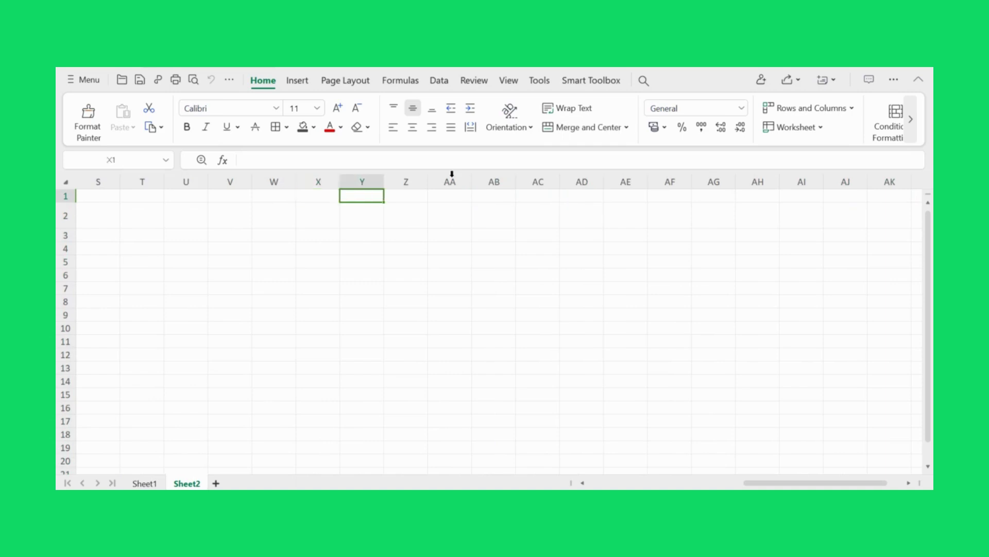
{"action": "key", "text": "Right"}
{"action": "key", "text": "Right"}
{"action": "key", "text": "Right"}
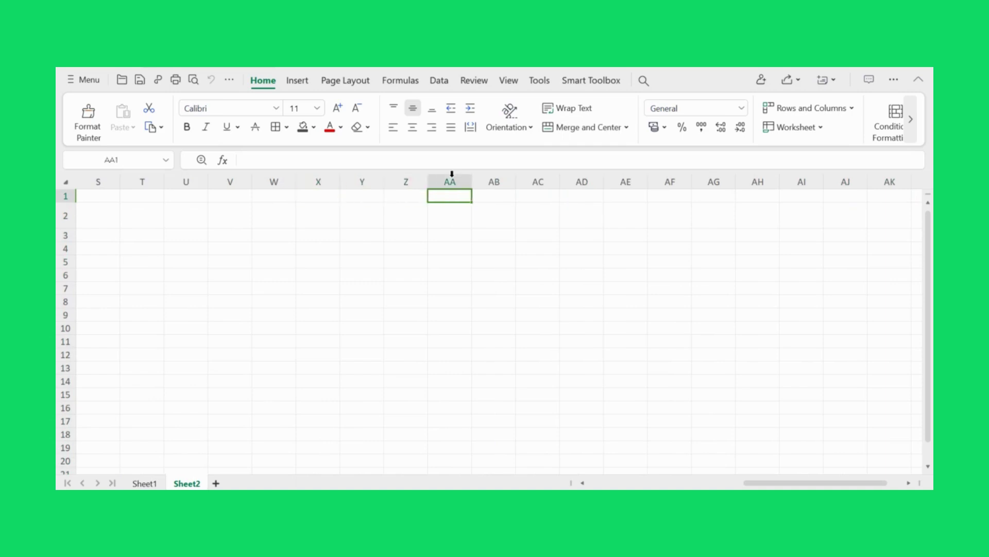
{"action": "key", "text": "Left"}
{"action": "key", "text": "Left"}
{"action": "key", "text": "Left"}
{"action": "key", "text": "Left"}
{"action": "key", "text": "Left"}
{"action": "key", "text": "Left"}
{"action": "key", "text": "Left"}
{"action": "key", "text": "Left"}
{"action": "key", "text": "Left"}
{"action": "key", "text": "Left"}
{"action": "key", "text": "Left"}
{"action": "key", "text": "Left"}
{"action": "key", "text": "Left"}
{"action": "key", "text": "Left"}
{"action": "key", "text": "Left"}
{"action": "key", "text": "Left"}
{"action": "key", "text": "Left"}
{"action": "key", "text": "Left"}
{"action": "key", "text": "Left"}
{"action": "key", "text": "Left"}
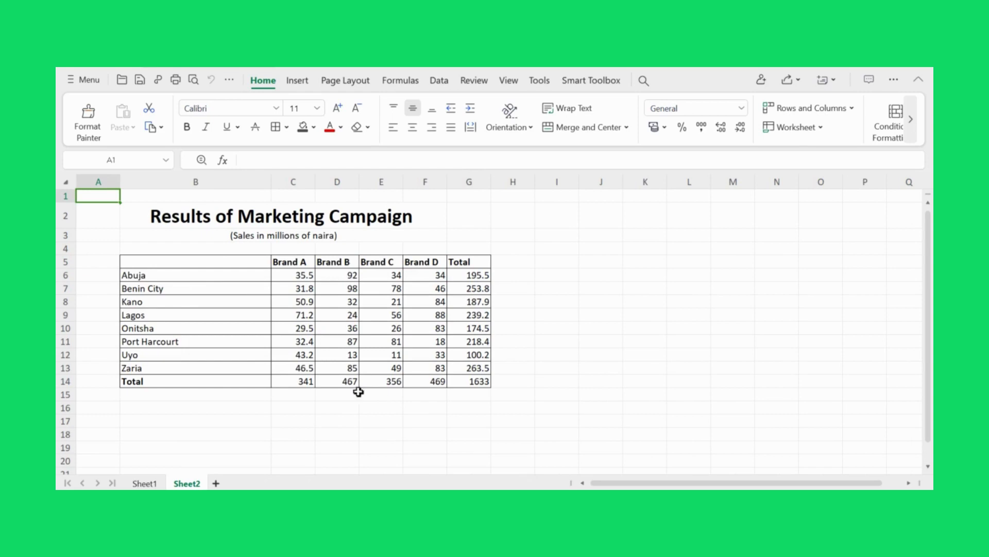
{"action": "left_click", "coordinate": [200, 271]}
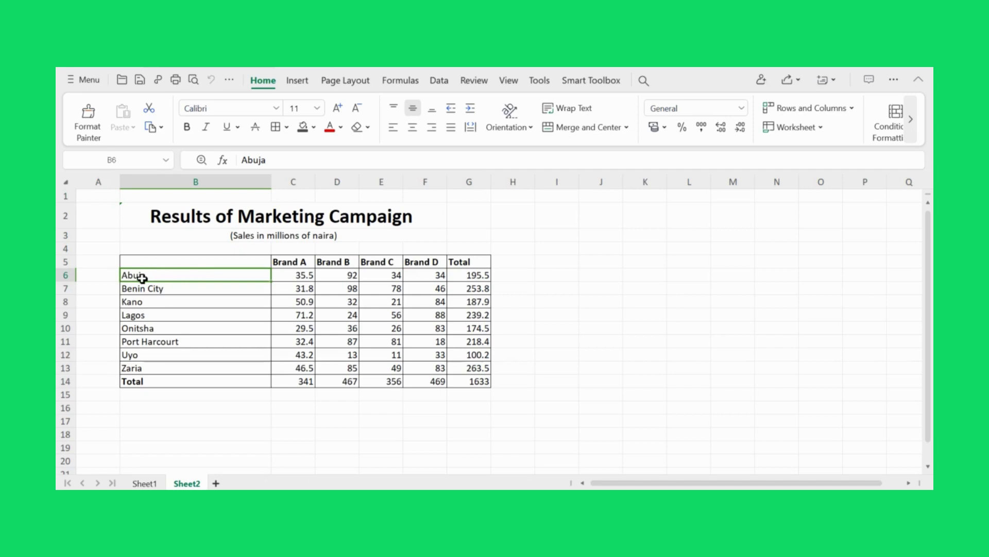
{"action": "key", "text": "Down"}
{"action": "key", "text": "Down"}
{"action": "key", "text": "Down"}
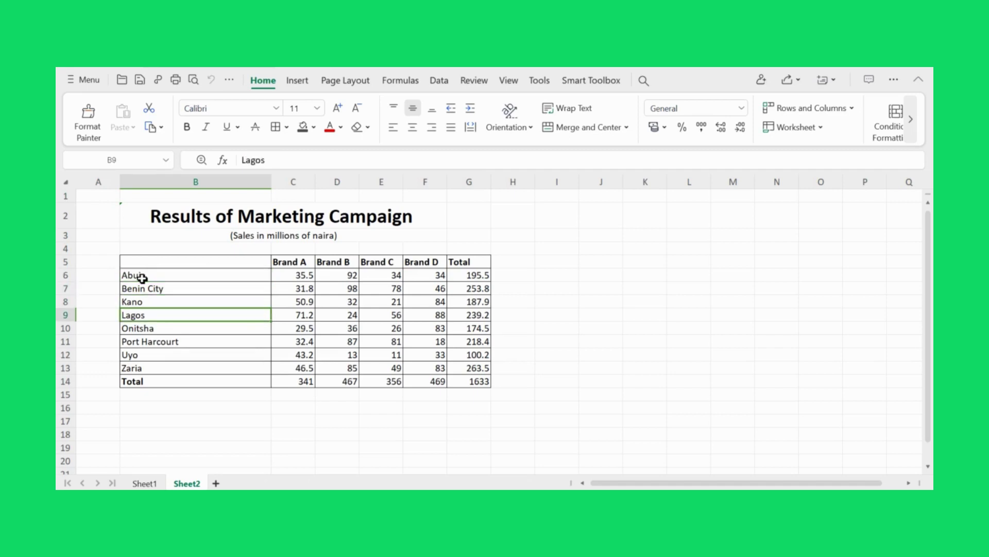
{"action": "left_click", "coordinate": [232, 211]}
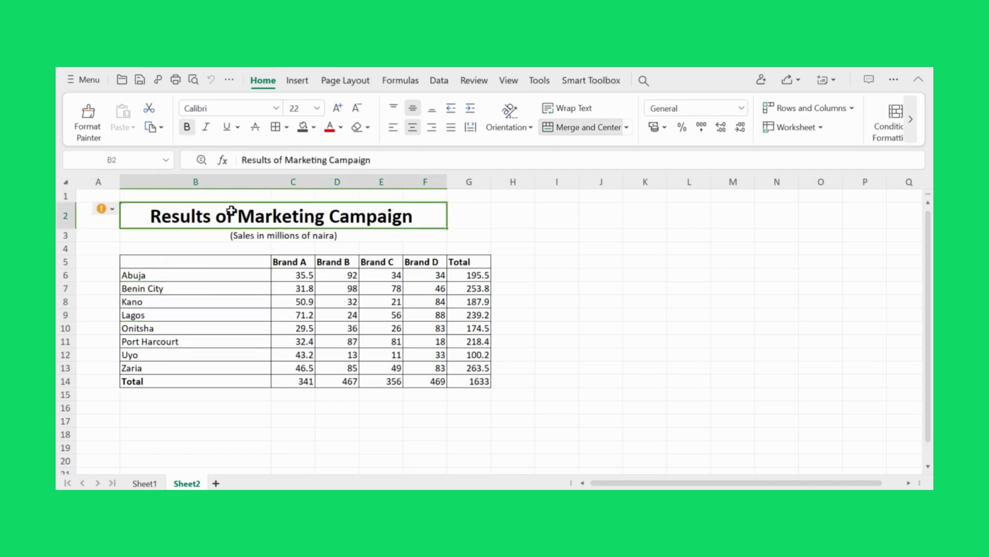
{"action": "left_click", "coordinate": [199, 289]}
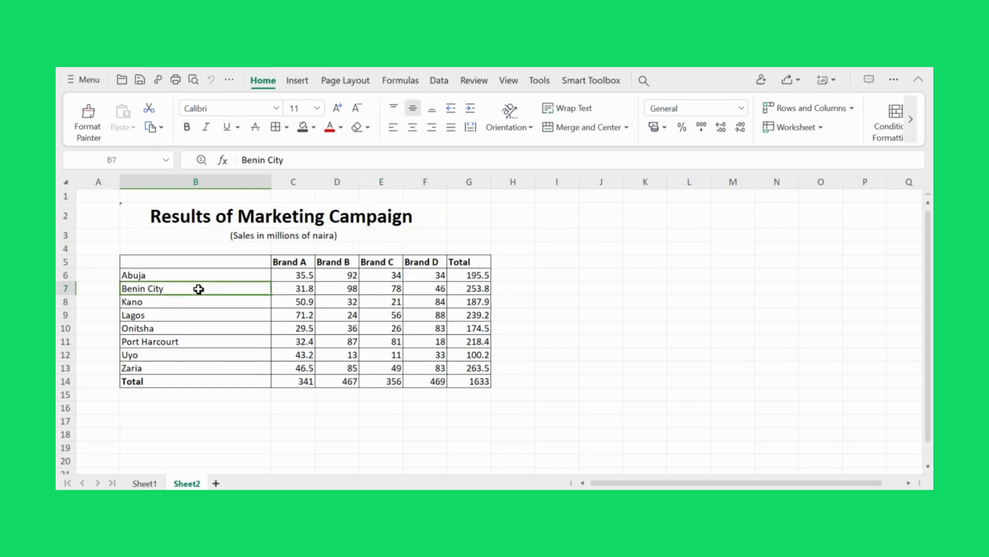
{"action": "left_click", "coordinate": [305, 274]}
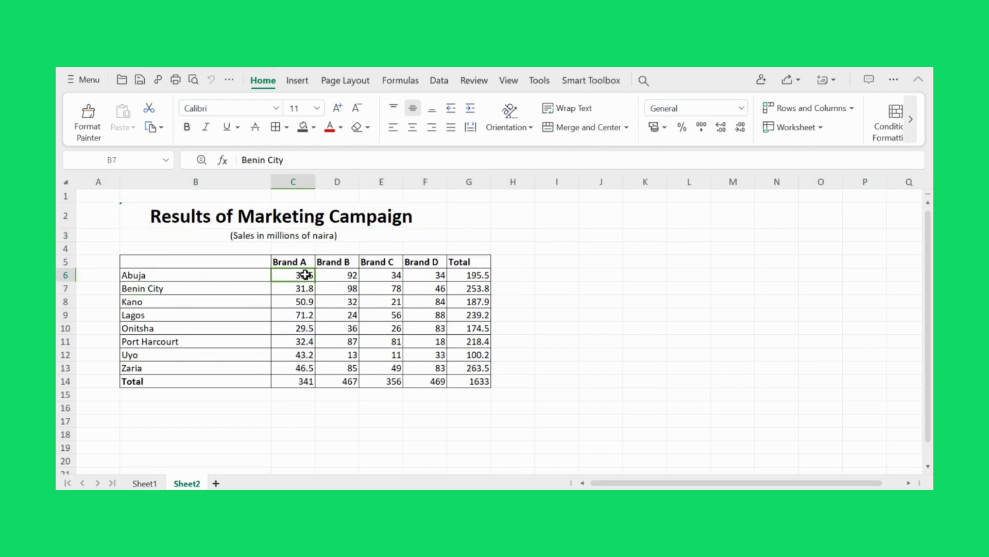
{"action": "left_click", "coordinate": [304, 289]}
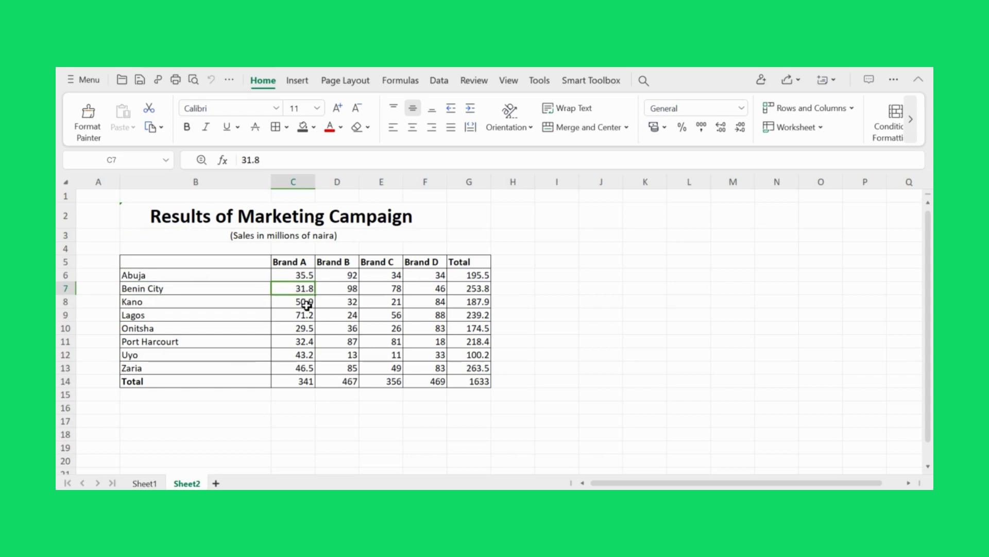
{"action": "left_click", "coordinate": [307, 305]}
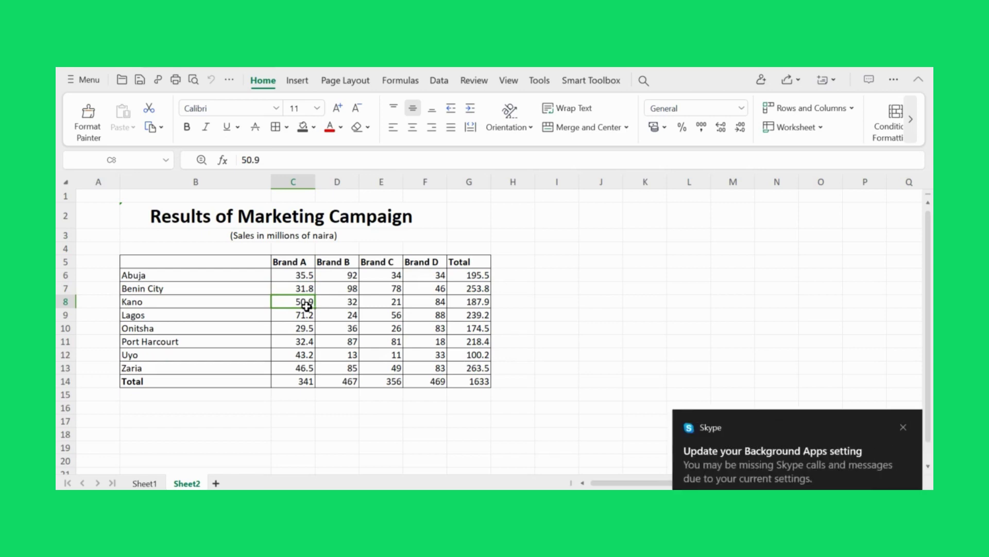
{"action": "left_click", "coordinate": [903, 426]}
{"action": "left_click", "coordinate": [473, 380]}
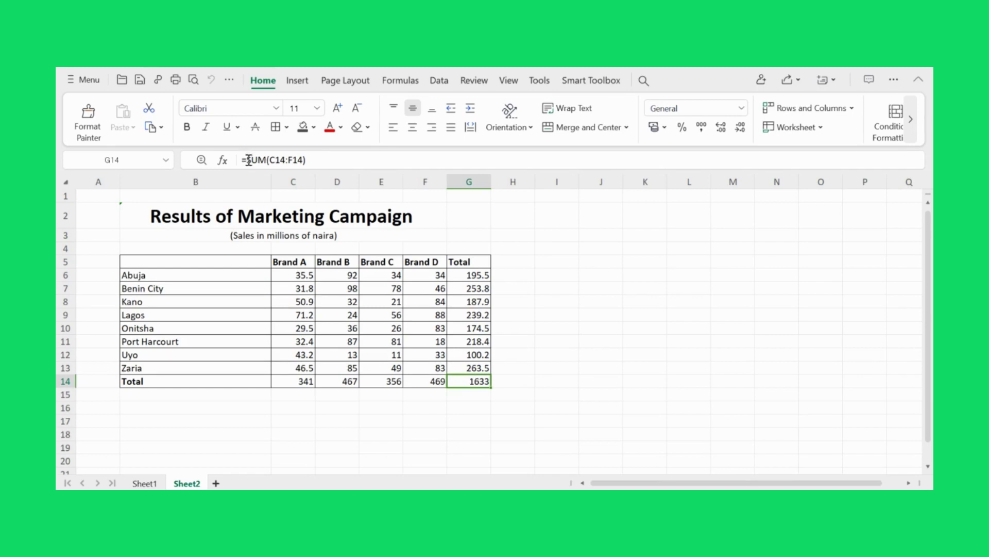
Step: Start =sum in D16, browse the SUM-family function suggestions, then move to D19
{"action": "left_click", "coordinate": [342, 408]}
{"action": "type", "text": "=sum"}
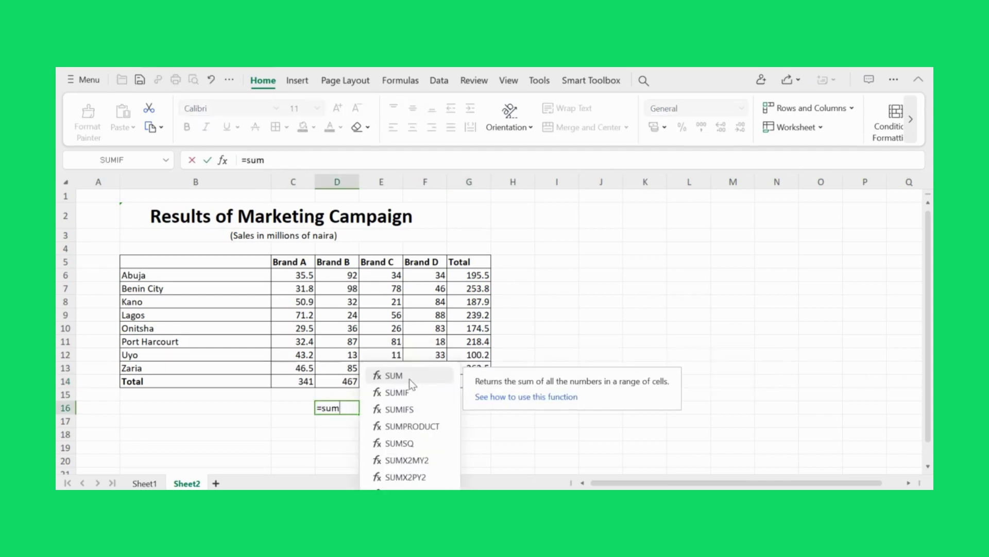
{"action": "key", "text": "Down"}
{"action": "key", "text": "Down"}
{"action": "key", "text": "Down"}
{"action": "key", "text": "Down"}
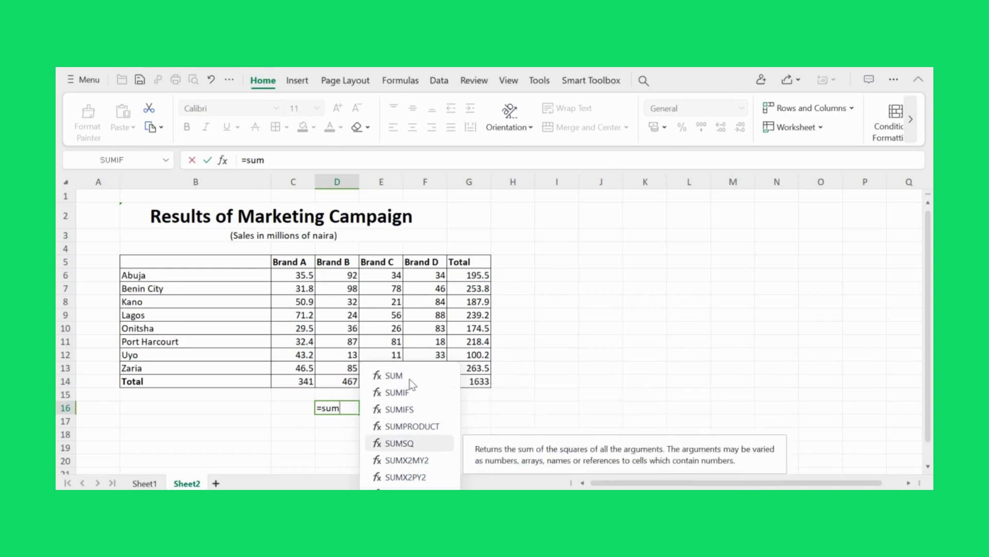
{"action": "key", "text": "Down"}
{"action": "key", "text": "Down"}
{"action": "key", "text": "Up"}
{"action": "key", "text": "Up"}
{"action": "key", "text": "Up"}
{"action": "key", "text": "Up"}
{"action": "key", "text": "Up"}
{"action": "key", "text": "Up"}
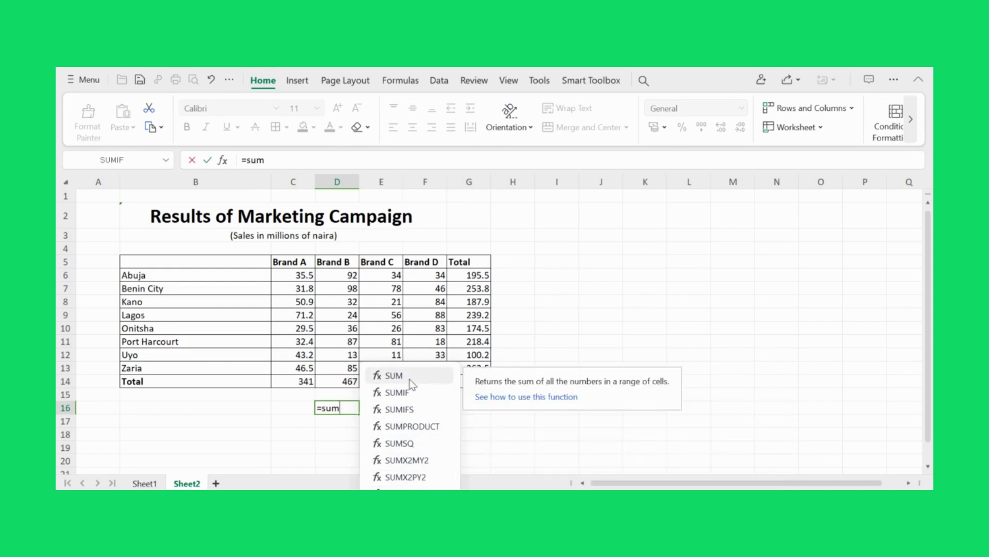
{"action": "left_click", "coordinate": [323, 448]}
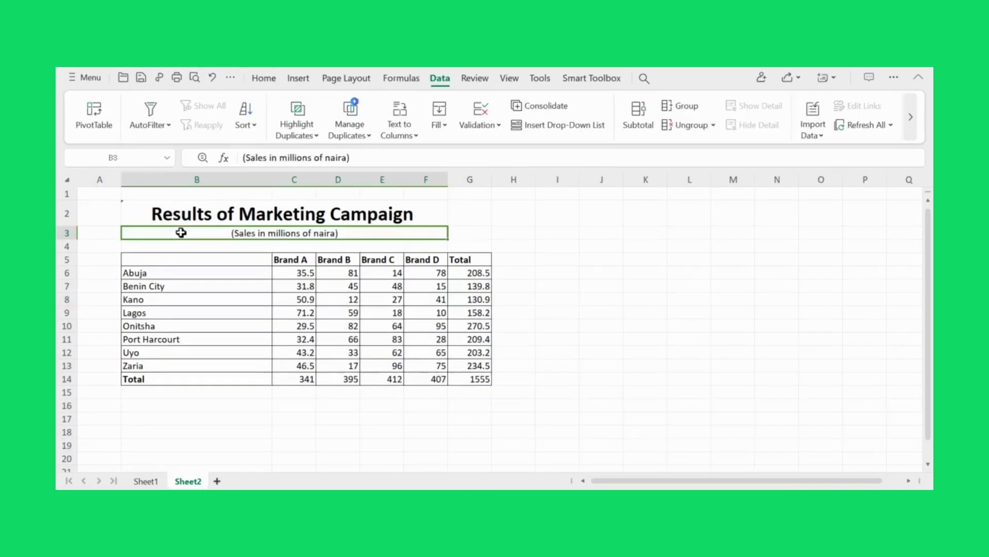
{"action": "left_click", "coordinate": [104, 276]}
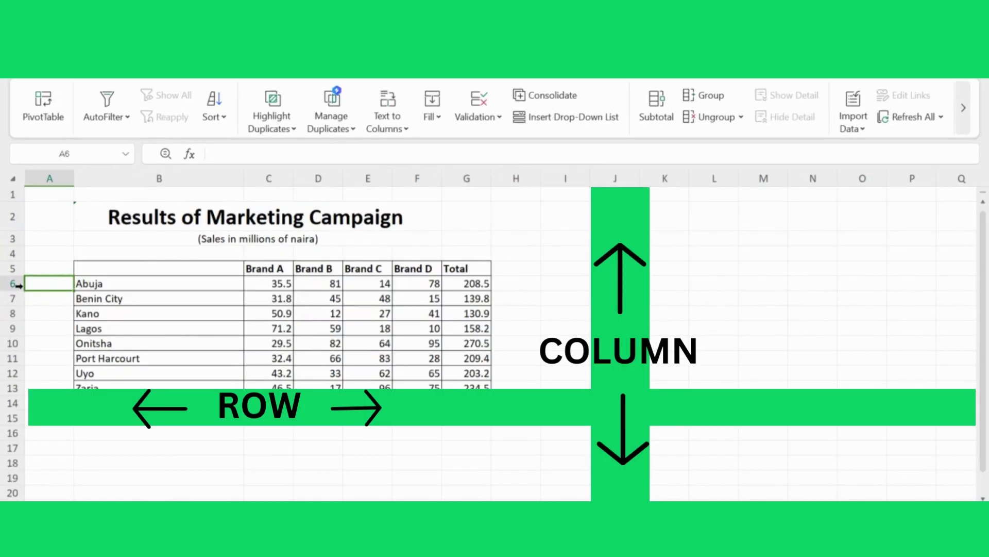
{"action": "left_click", "coordinate": [523, 288]}
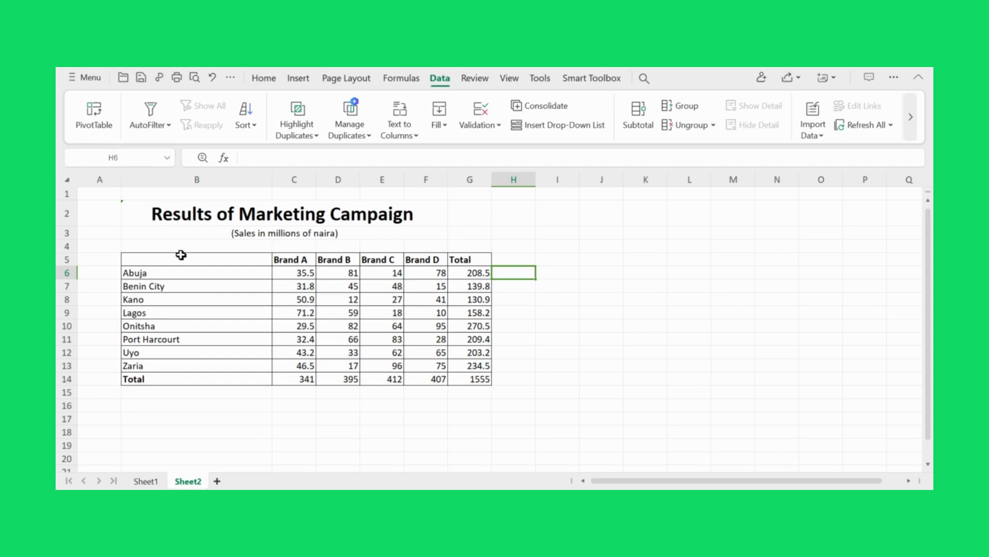
Step: Select the city names in column B, then select B5:D7 through the Name Box
{"action": "left_click_drag", "start_coordinate": [181, 254], "coordinate": [198, 374]}
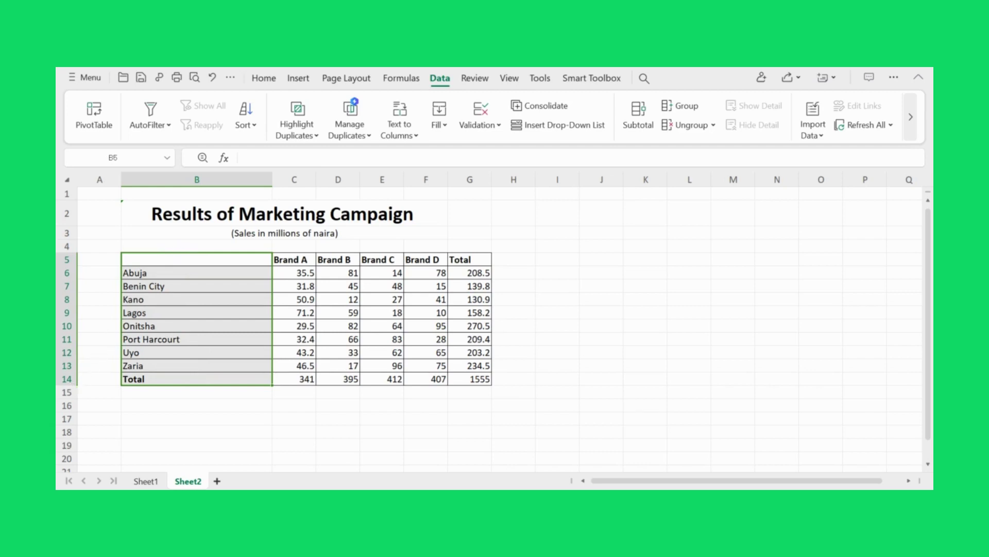
{"action": "left_click", "coordinate": [135, 158]}
{"action": "left_click", "coordinate": [133, 157]}
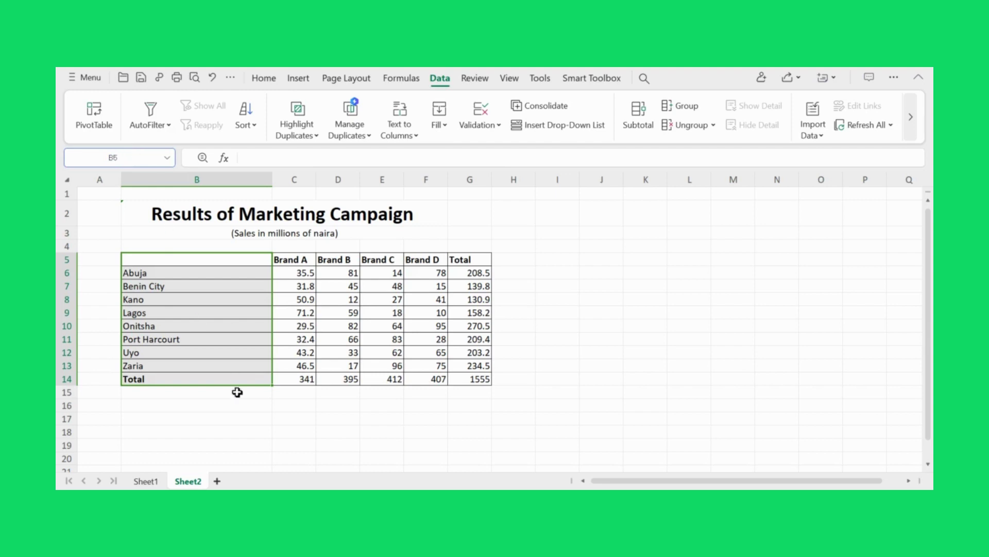
{"action": "left_click", "coordinate": [245, 422]}
{"action": "left_click", "coordinate": [138, 158]}
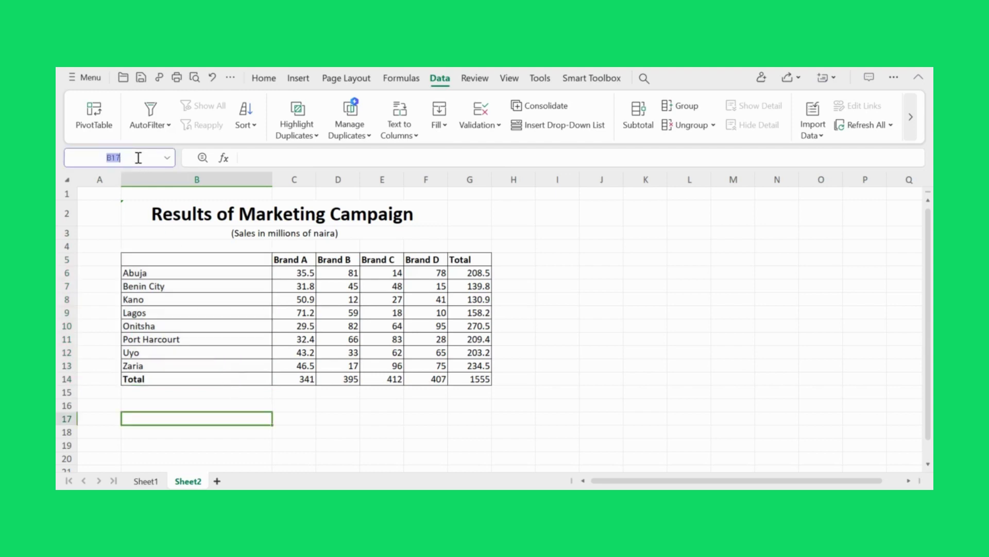
{"action": "type", "text": "b5:d7"}
{"action": "key", "text": "Return"}
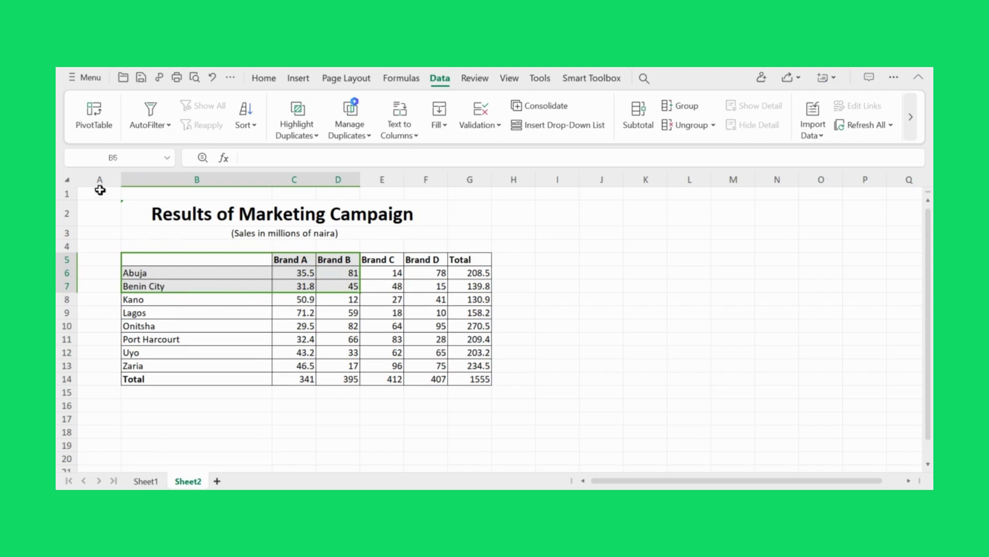
Step: Make column A narrower and row 1 taller
{"action": "left_click", "coordinate": [100, 179]}
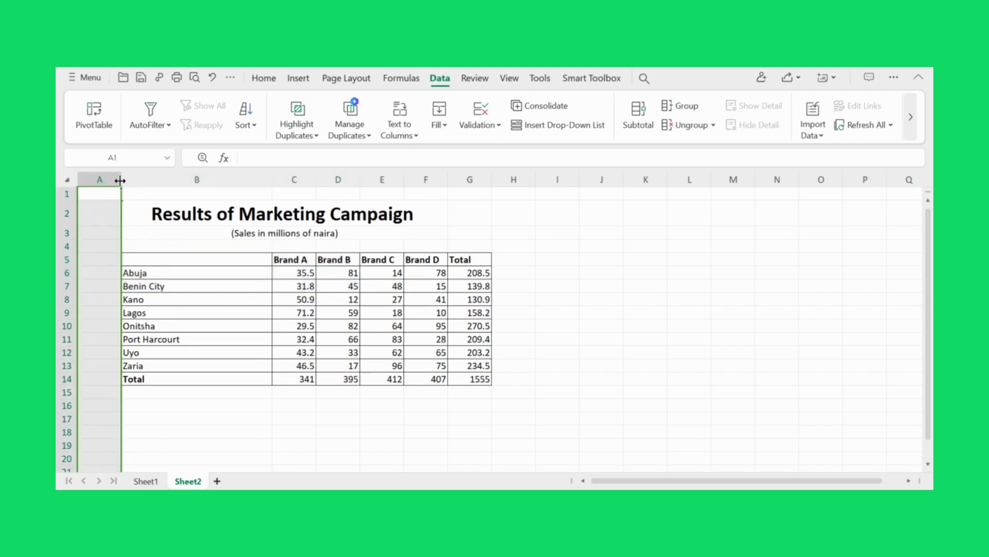
{"action": "mouse_move", "coordinate": [121, 179]}
{"action": "left_mouse_down"}
{"action": "mouse_move", "coordinate": [211, 181]}
{"action": "mouse_move", "coordinate": [102, 182]}
{"action": "left_mouse_up"}
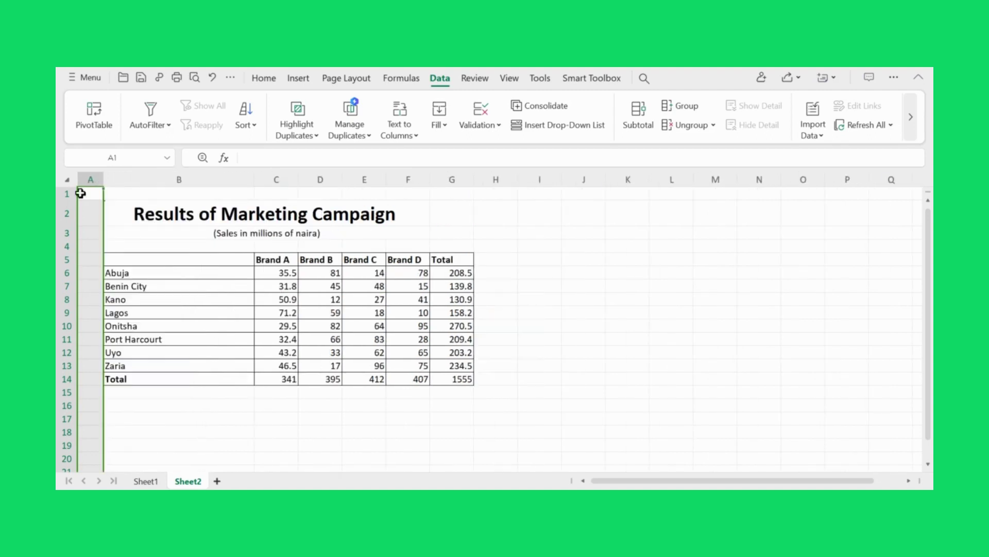
{"action": "left_click", "coordinate": [126, 198]}
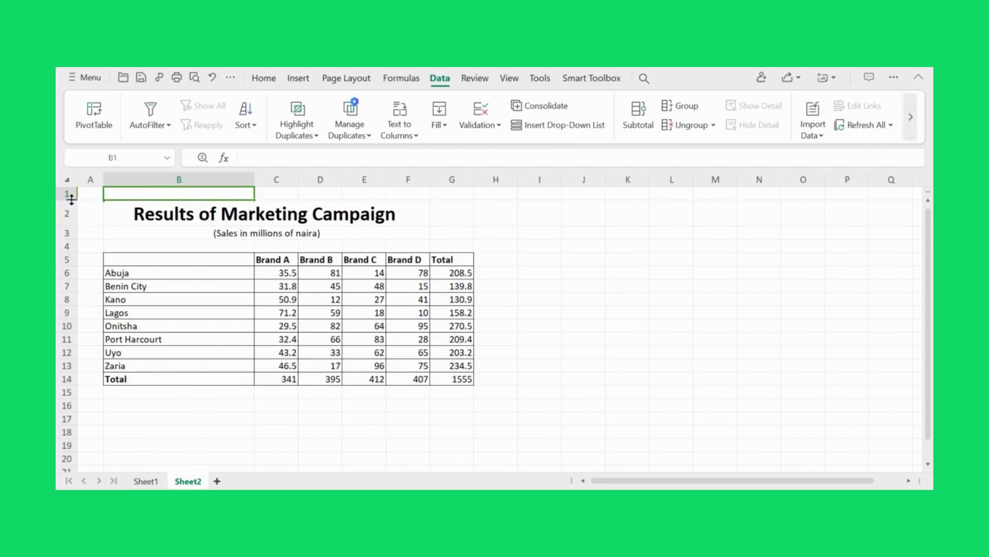
{"action": "mouse_move", "coordinate": [72, 200]}
{"action": "left_mouse_down"}
{"action": "mouse_move", "coordinate": [74, 247]}
{"action": "mouse_move", "coordinate": [73, 200]}
{"action": "left_mouse_up"}
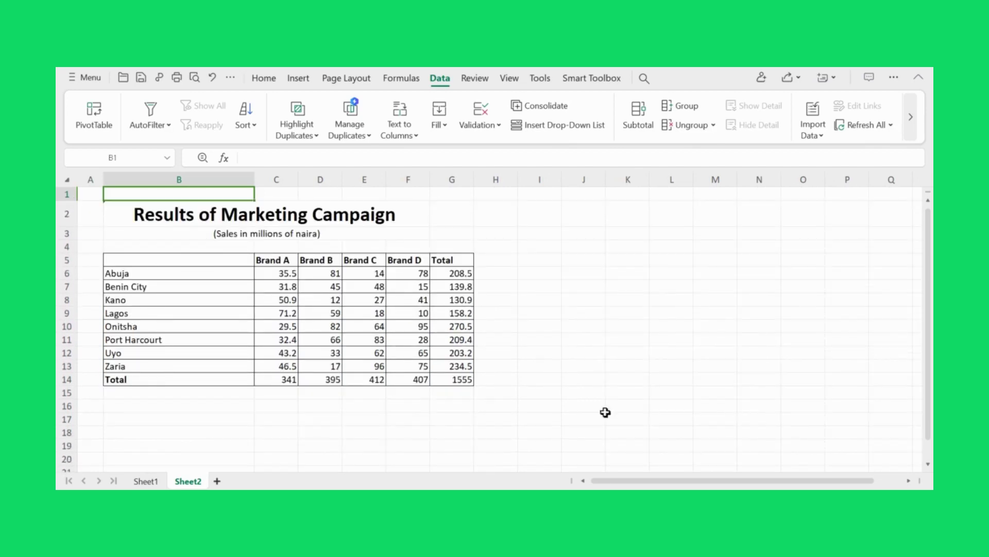
Step: Add a new blank worksheet, Sheet5, after Sheet2
{"action": "left_click", "coordinate": [624, 417]}
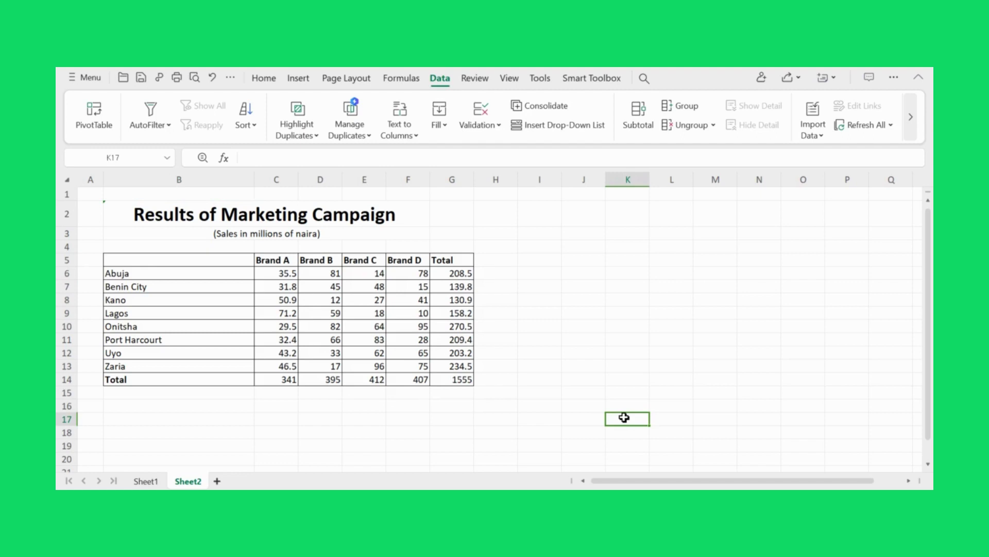
{"action": "left_click", "coordinate": [441, 430]}
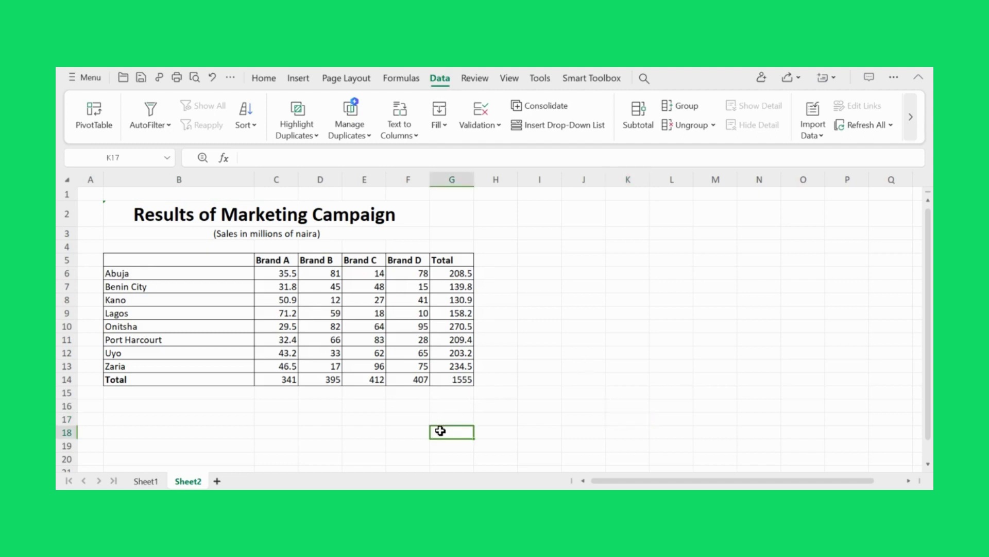
{"action": "left_click", "coordinate": [290, 444]}
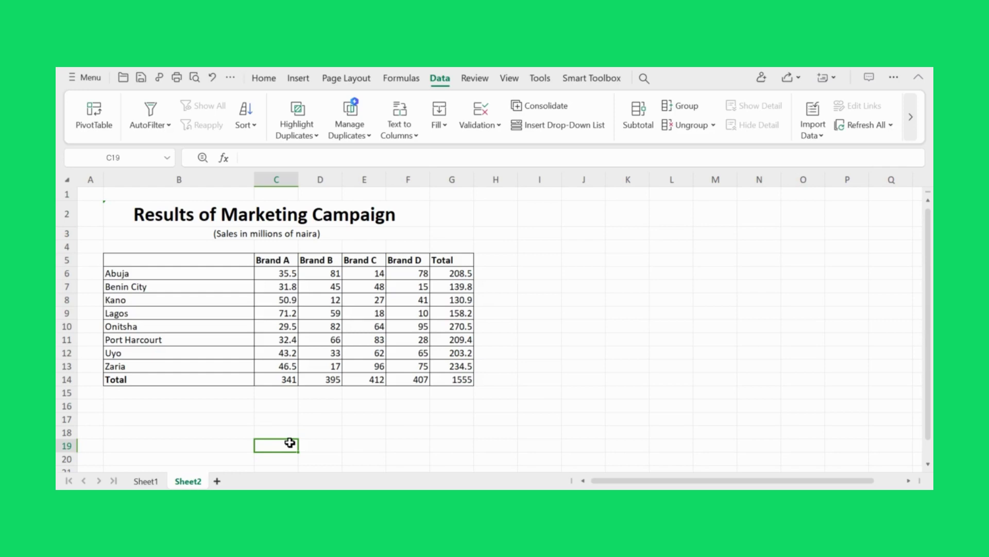
{"action": "left_click", "coordinate": [551, 262]}
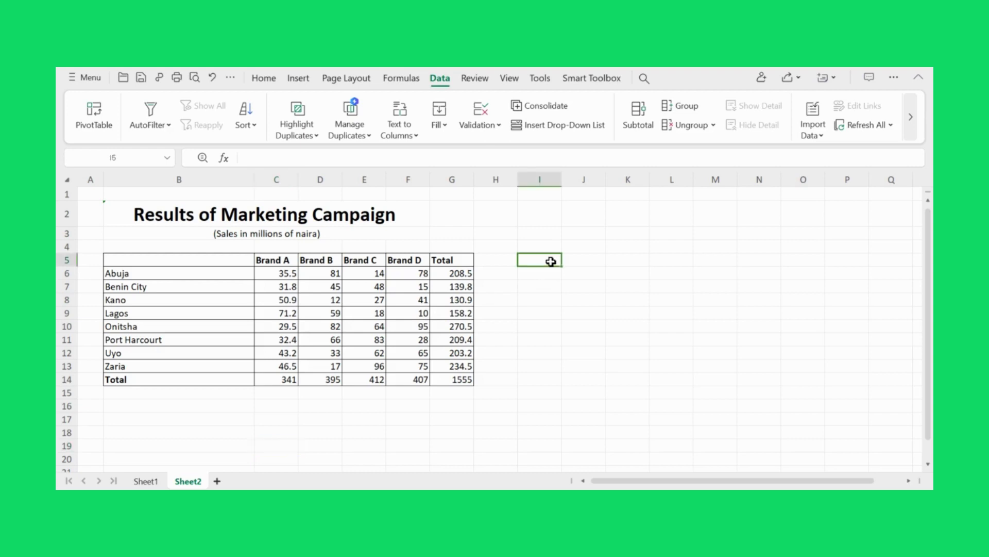
{"action": "left_click", "coordinate": [219, 482]}
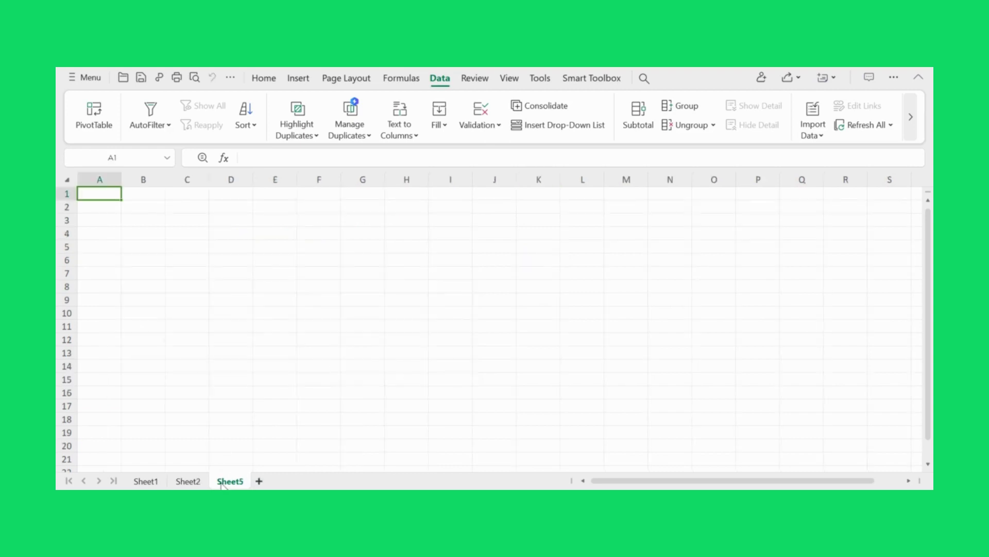
Step: Enter 5 and 6 in B2:B3 and 7 and 8 in C2:C3 on Sheet5
{"action": "left_click", "coordinate": [150, 211]}
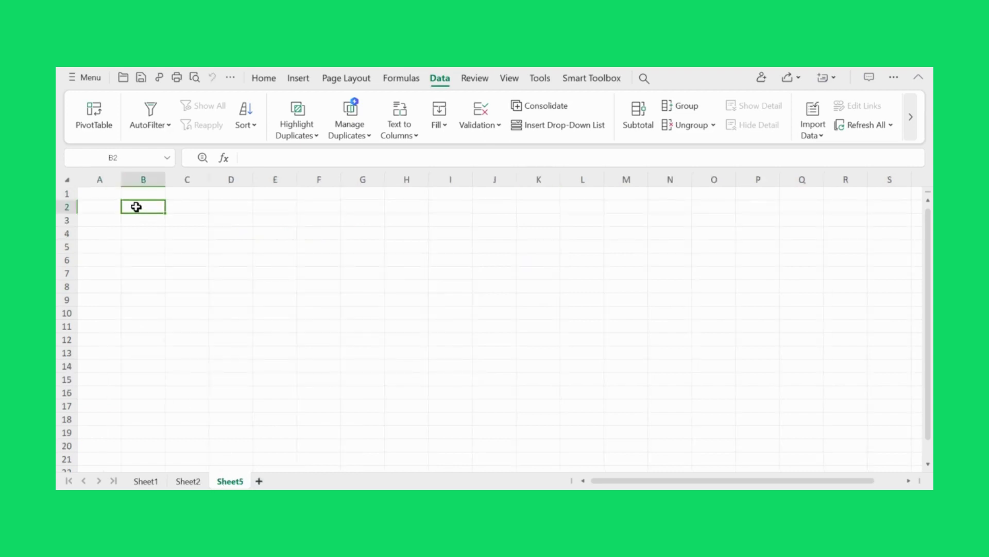
{"action": "type", "text": "5"}
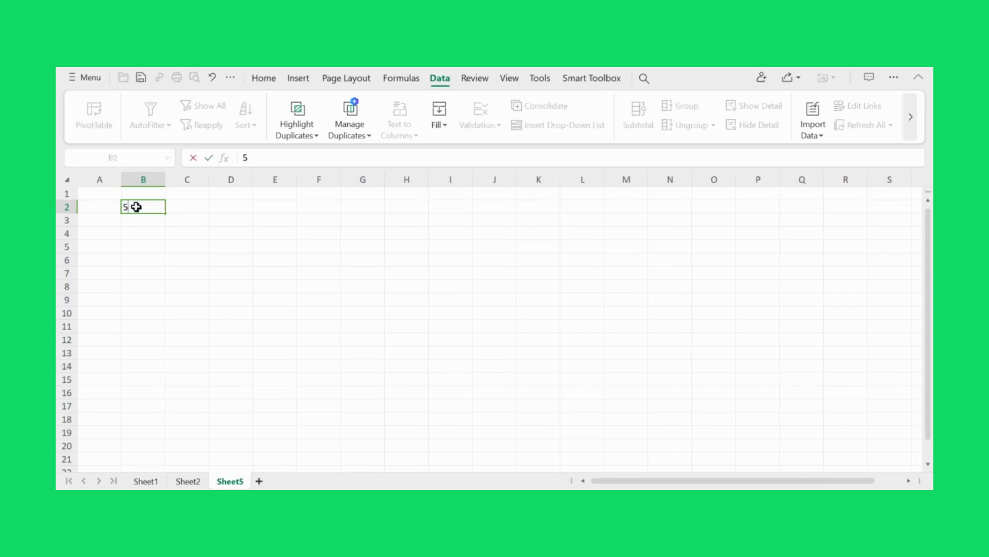
{"action": "key", "text": "Return"}
{"action": "type", "text": "6"}
{"action": "key", "text": "Tab"}
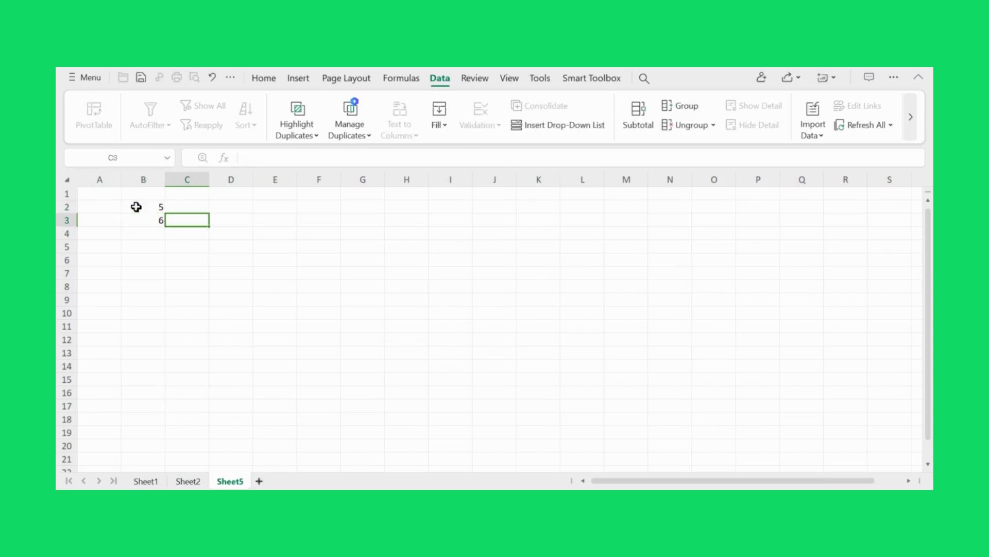
{"action": "key", "text": "Up"}
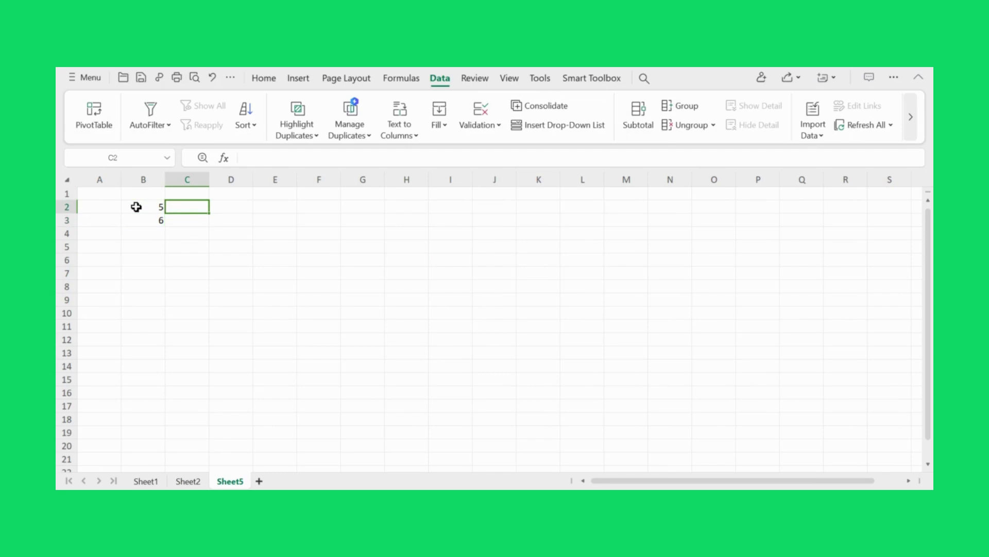
{"action": "type", "text": "7"}
{"action": "key", "text": "Return"}
{"action": "type", "text": "8"}
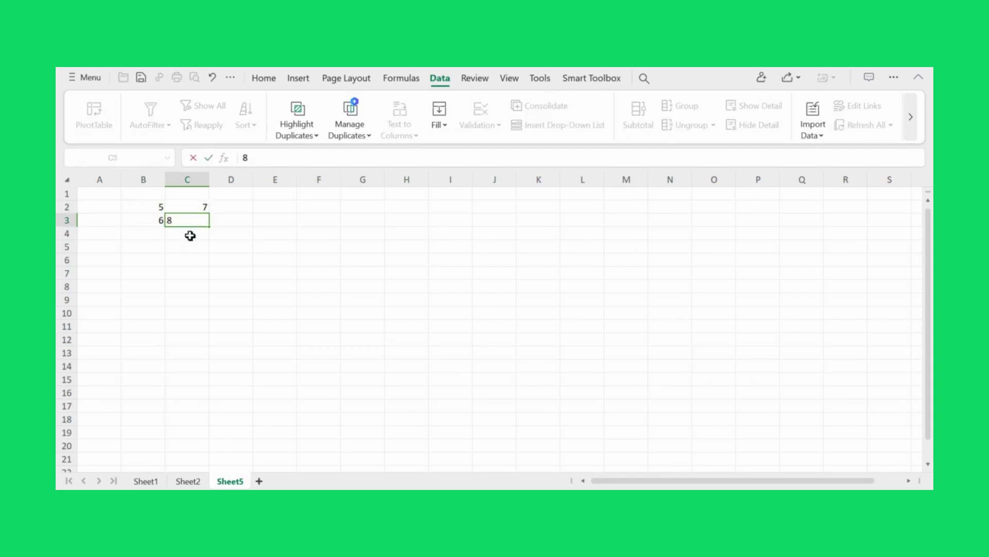
{"action": "left_click", "coordinate": [148, 234]}
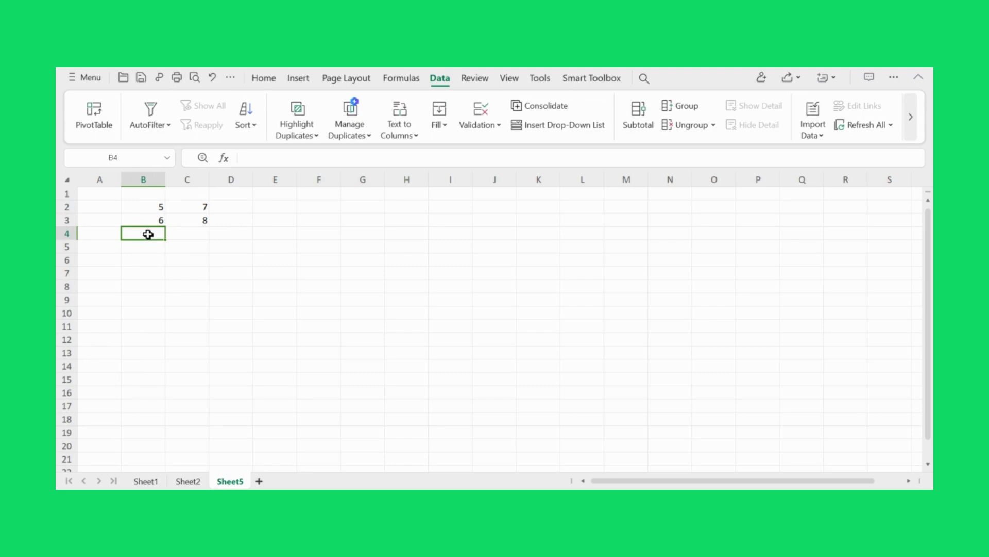
Step: Enter =B2+B3 in B4 so it shows 11
{"action": "type", "text": "="}
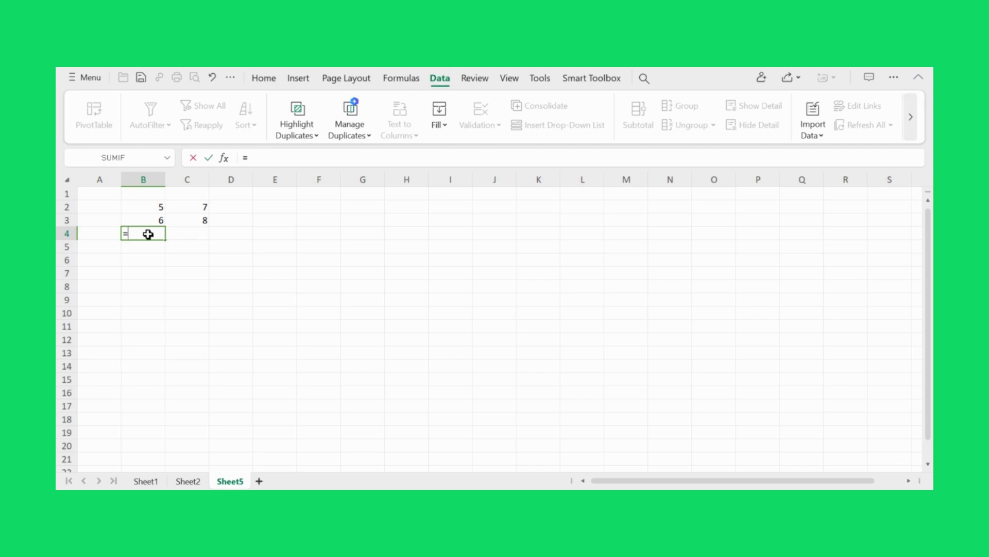
{"action": "left_click", "coordinate": [143, 208]}
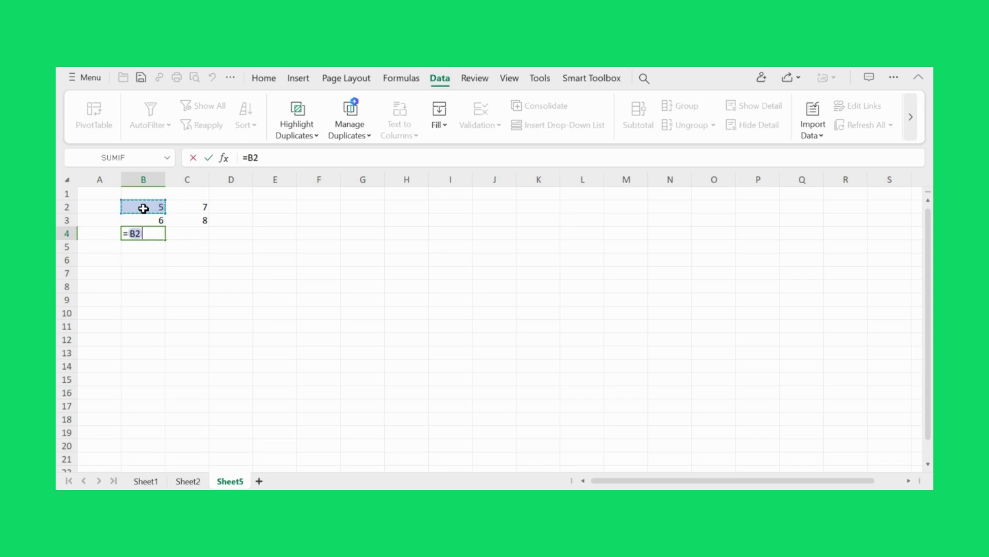
{"action": "type", "text": "+"}
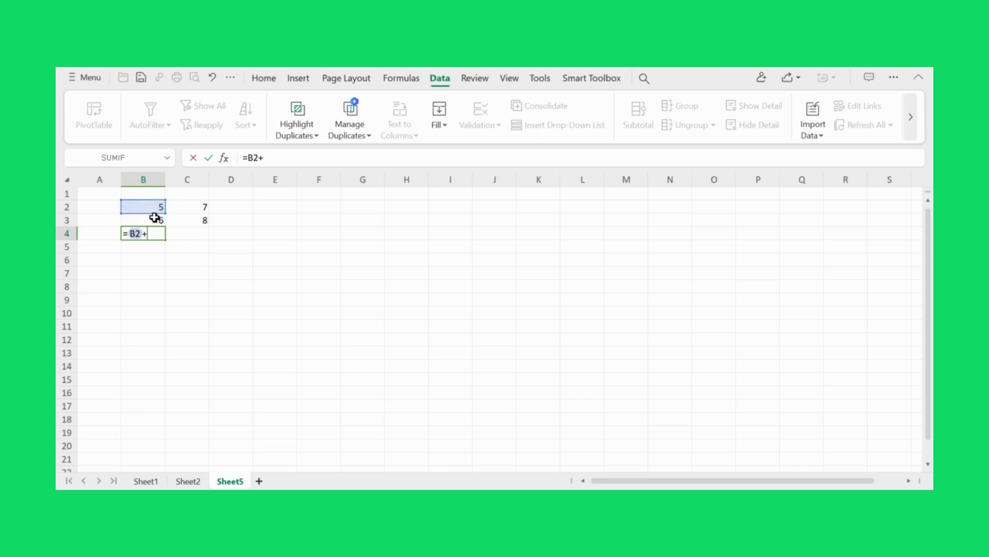
{"action": "left_click", "coordinate": [155, 218]}
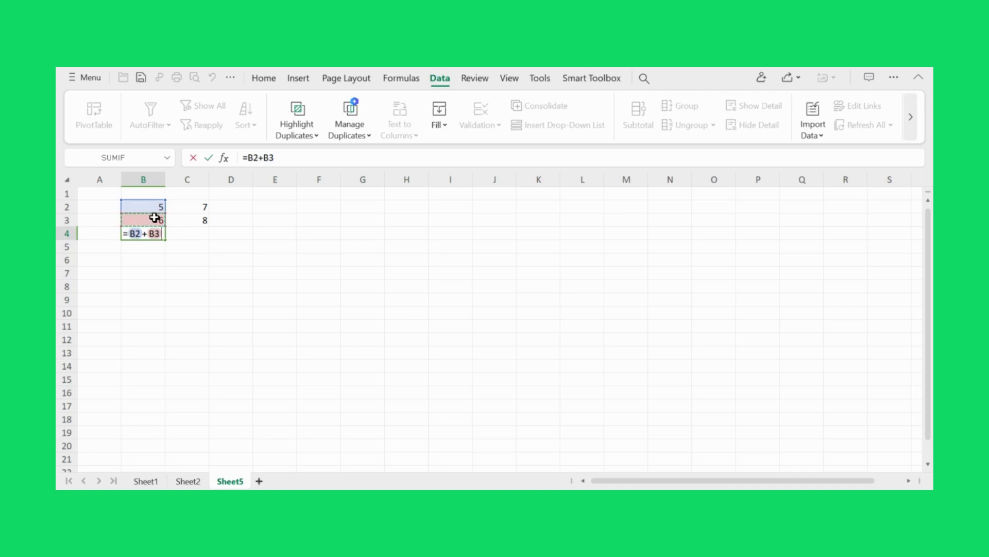
{"action": "key", "text": "Return"}
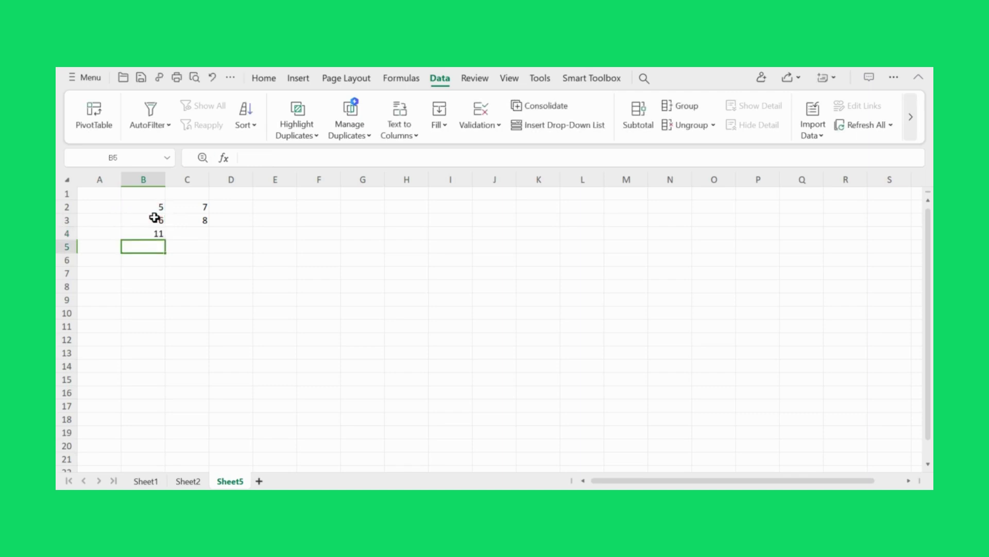
Step: Enter =B4*C2 in B6 so it shows 77, then check its formula
{"action": "left_click", "coordinate": [157, 256]}
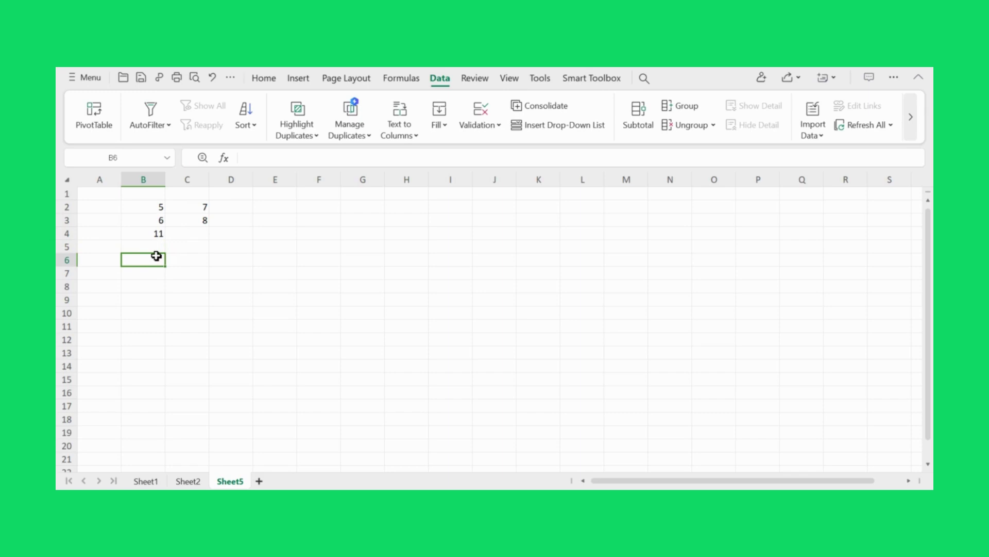
{"action": "type", "text": "="}
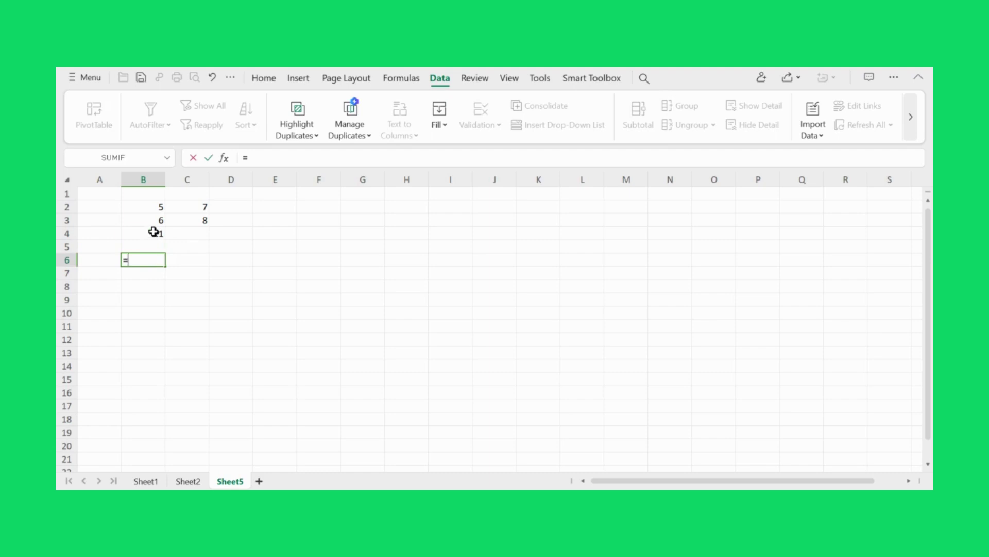
{"action": "left_click", "coordinate": [154, 232]}
{"action": "type", "text": "*"}
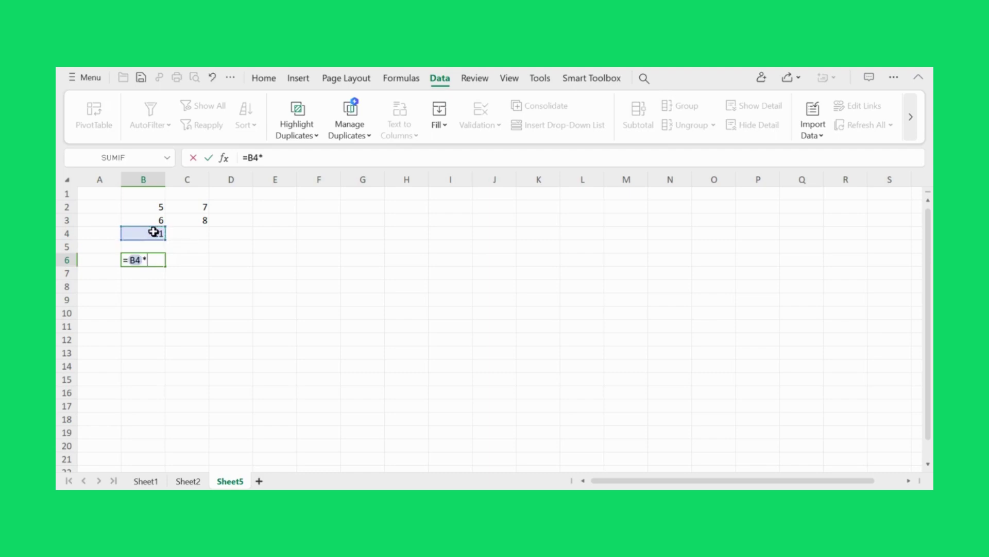
{"action": "left_click", "coordinate": [197, 207]}
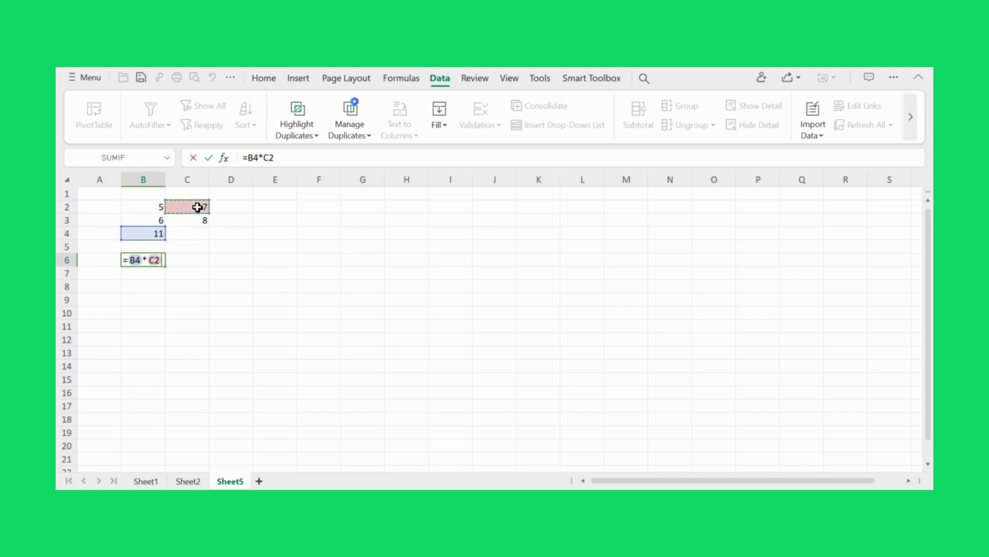
{"action": "key", "text": "Return"}
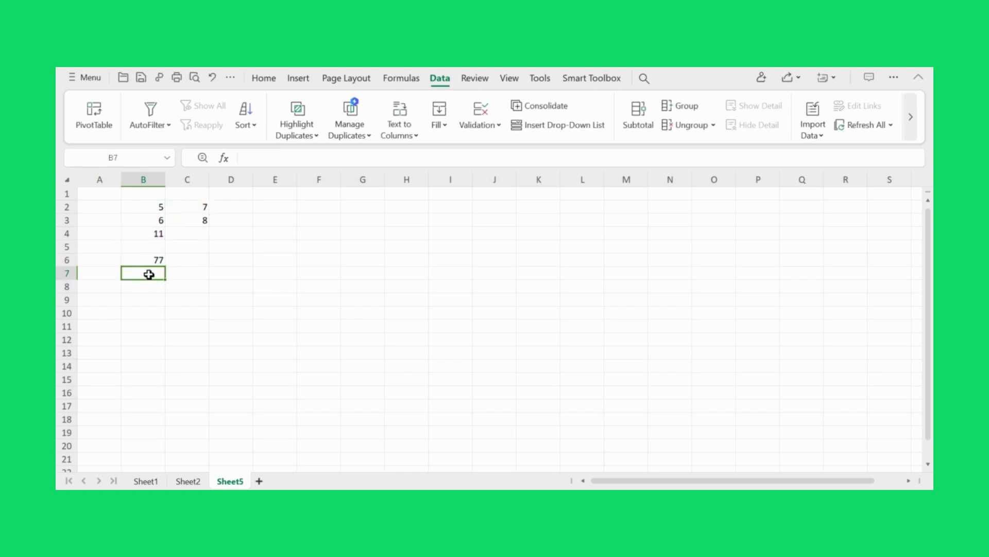
{"action": "left_click", "coordinate": [149, 264]}
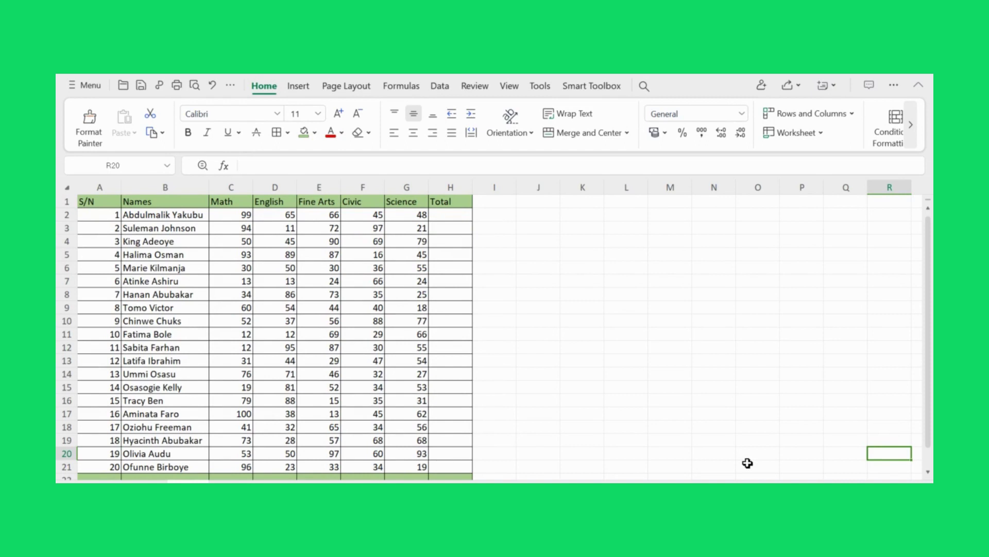
Step: Enter =SUM(C2:G2) in H2 for the first student's total
{"action": "left_click", "coordinate": [435, 214]}
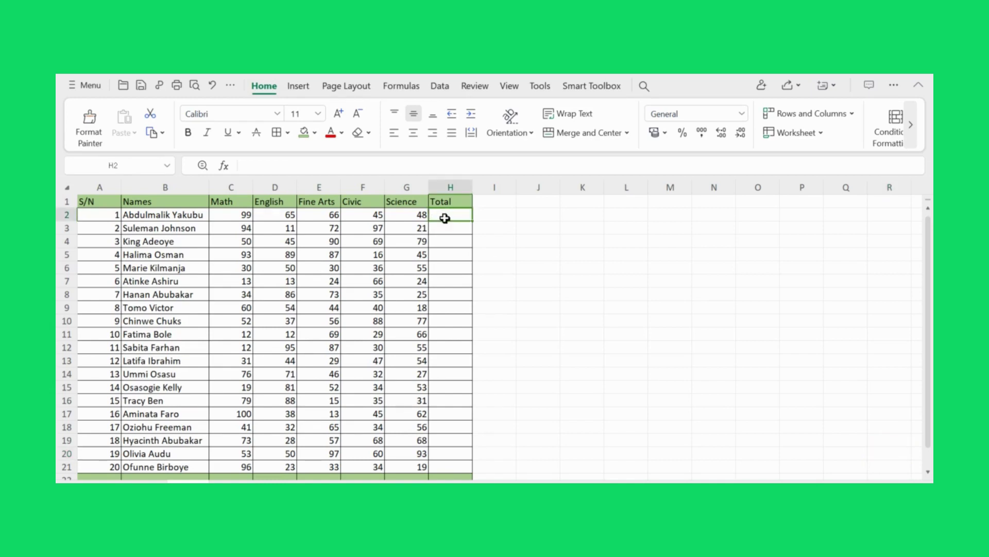
{"action": "type", "text": "="}
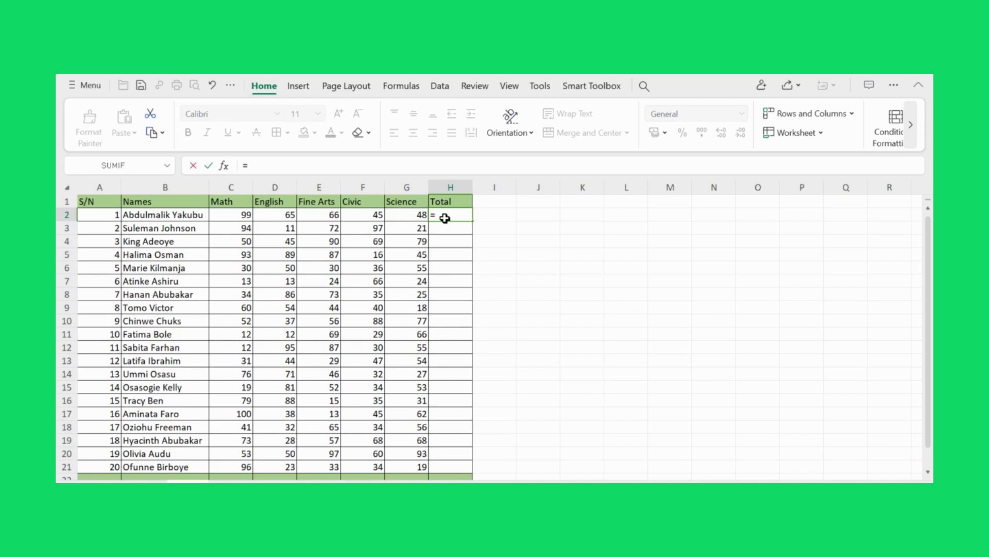
{"action": "type", "text": "sum"}
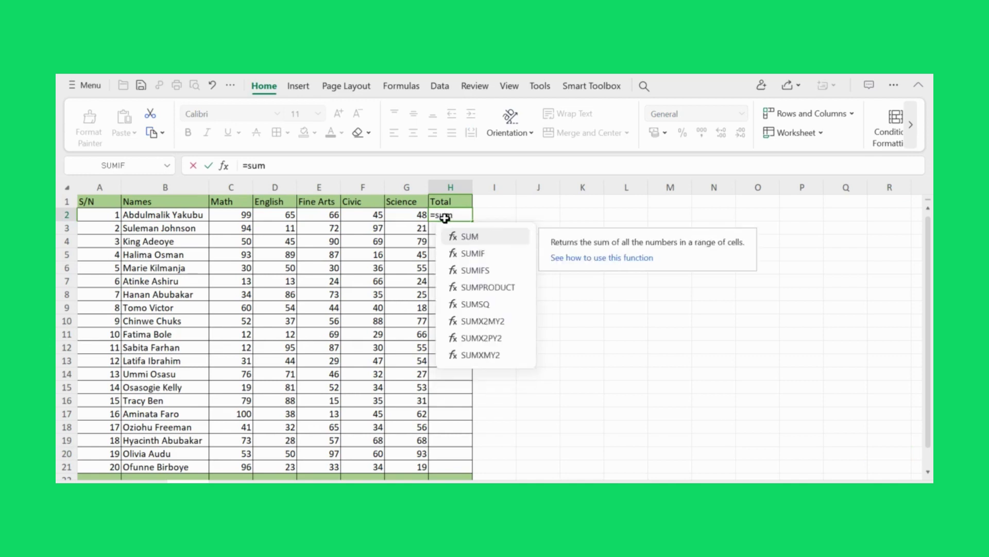
{"action": "key", "text": "Tab"}
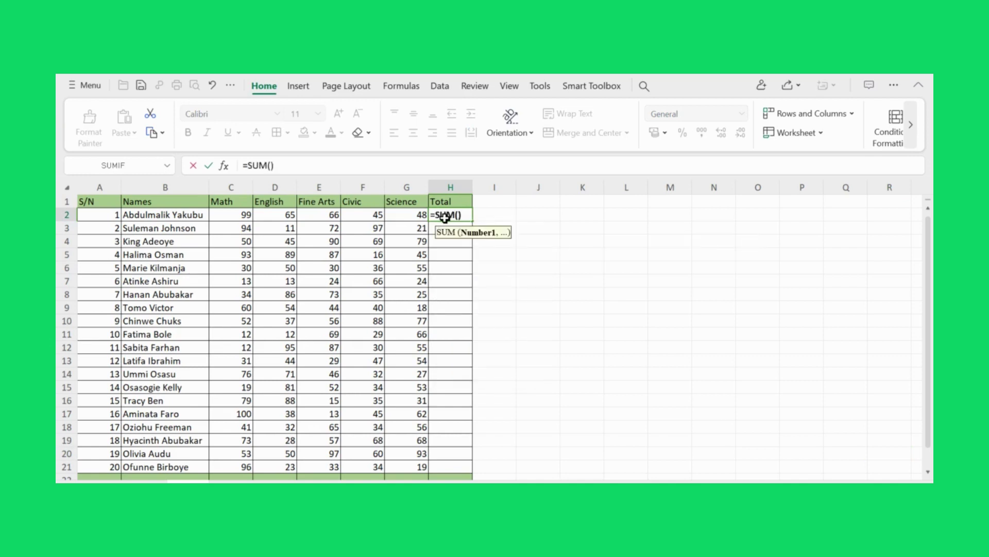
{"action": "left_click", "coordinate": [226, 214]}
{"action": "left_click_drag", "start_coordinate": [273, 214], "coordinate": [408, 215]}
{"action": "key", "text": "Return"}
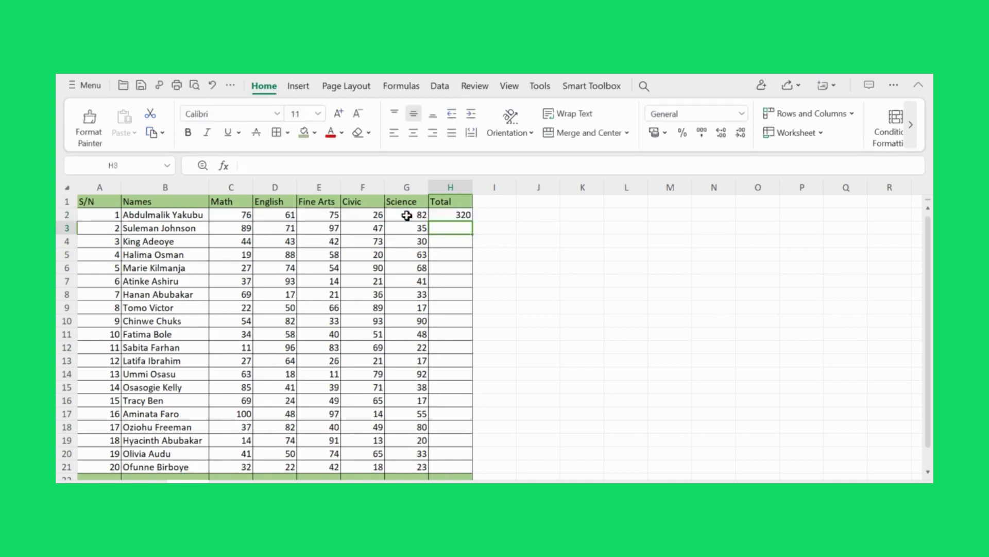
Step: Copy the H2 total formula down to H21 and spot-check the copied totals
{"action": "left_click", "coordinate": [460, 212]}
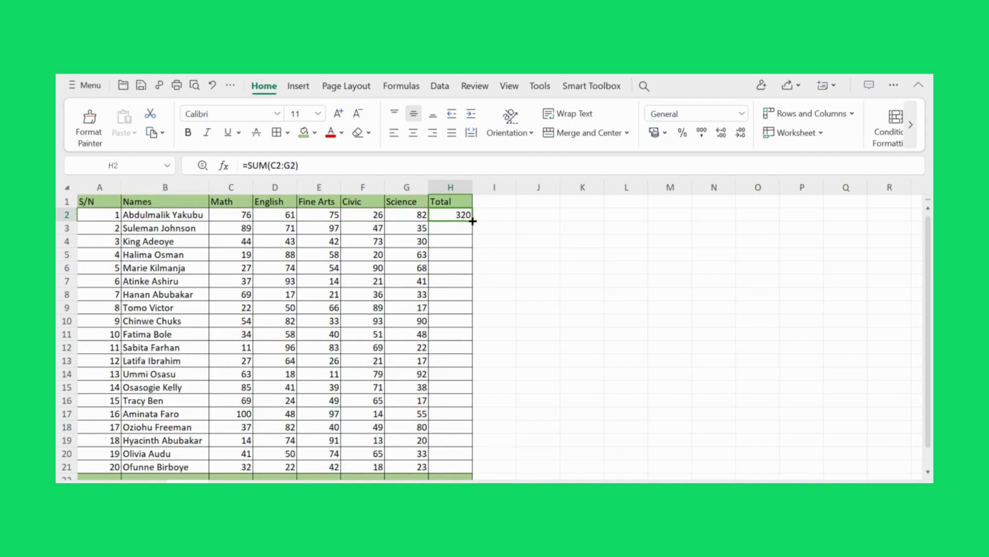
{"action": "left_click_drag", "start_coordinate": [472, 221], "coordinate": [474, 471]}
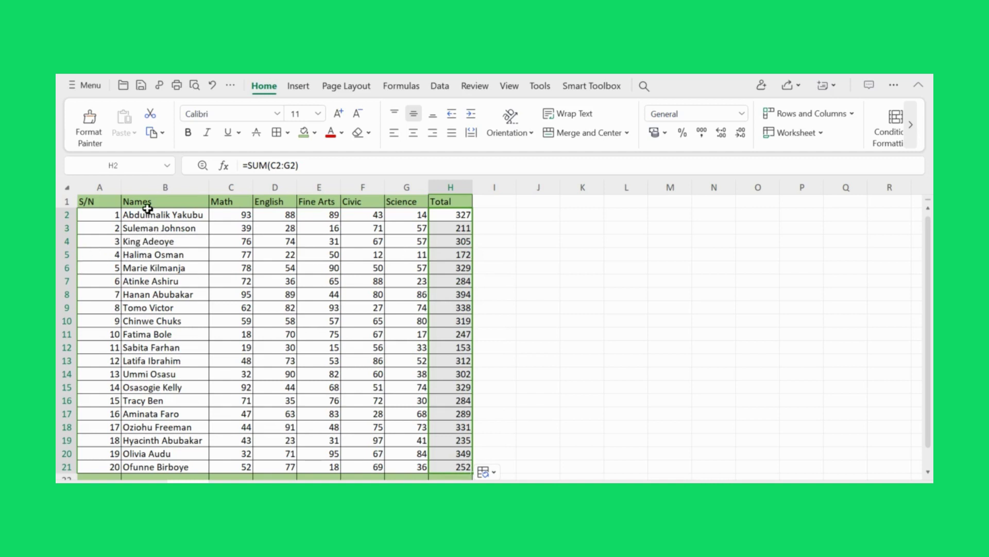
{"action": "left_click", "coordinate": [170, 228]}
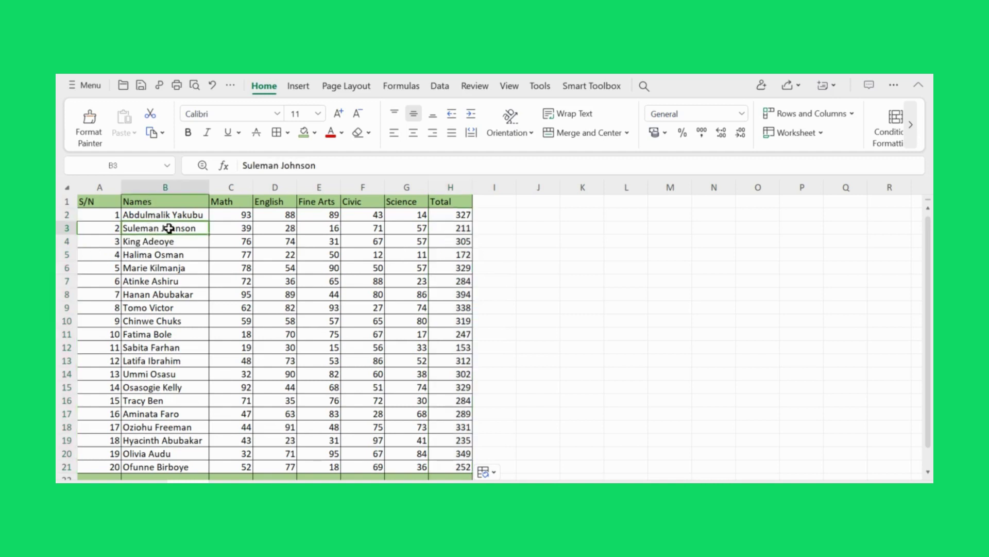
{"action": "left_click", "coordinate": [451, 226]}
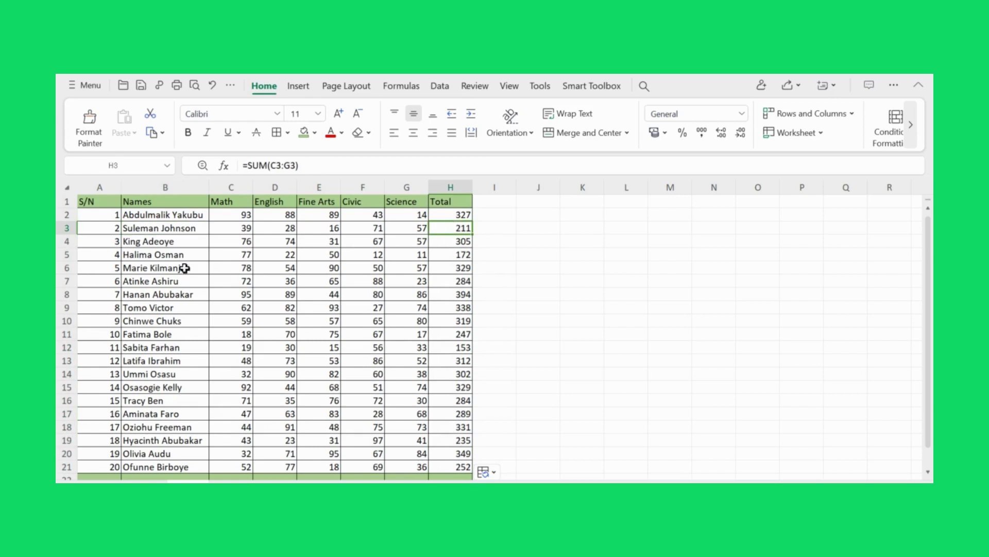
{"action": "left_click", "coordinate": [140, 246]}
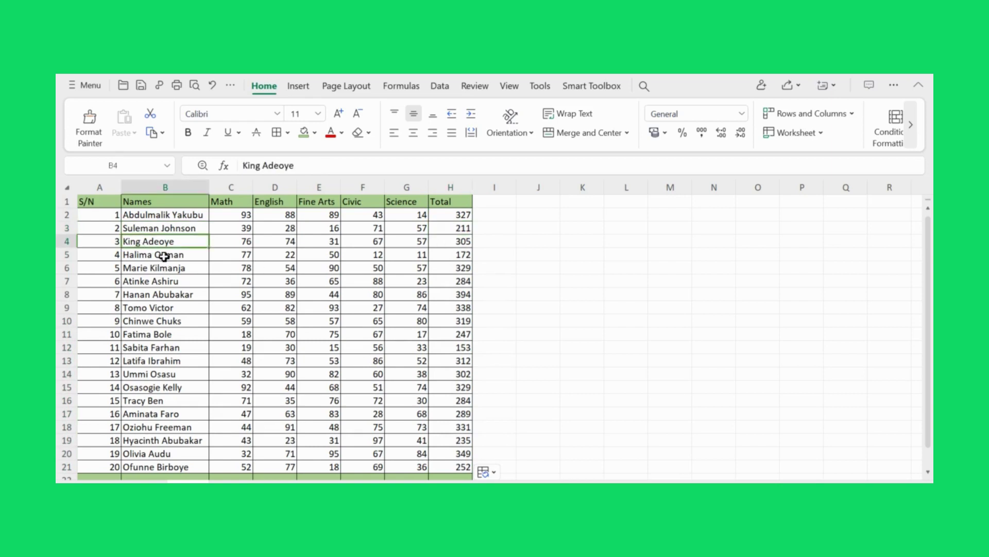
{"action": "left_click", "coordinate": [160, 256]}
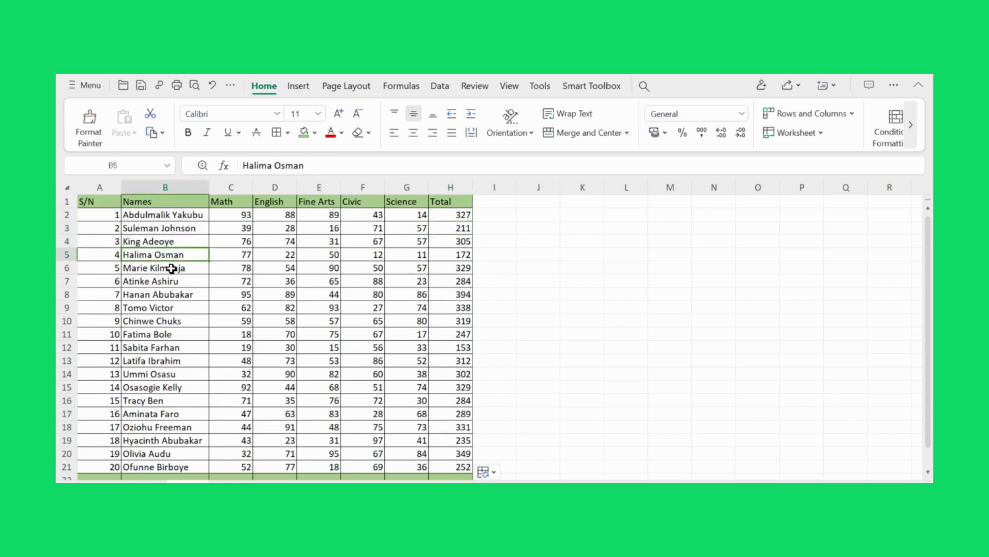
{"action": "left_click", "coordinate": [171, 268]}
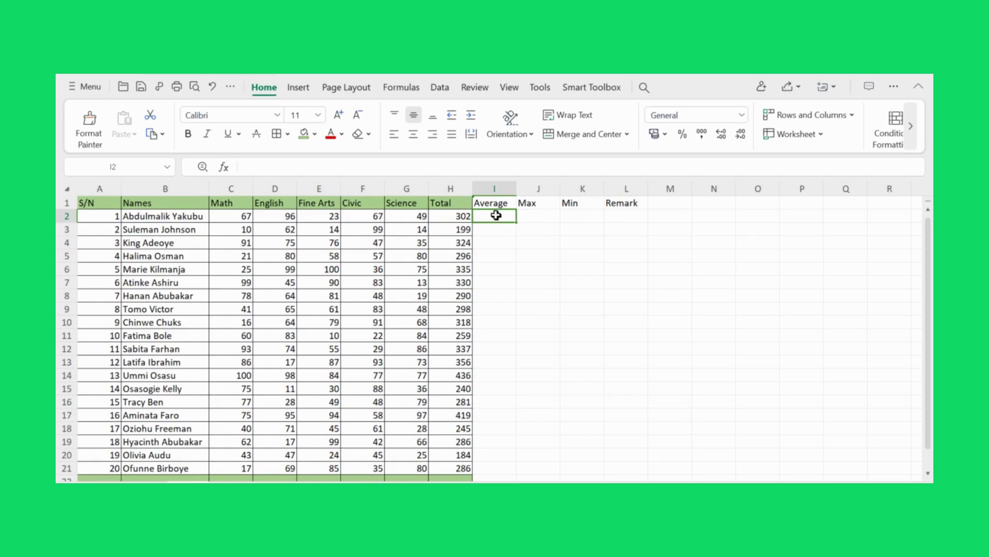
Step: Enter =AVERAGE(C2:G2) in I2 and fill it down to I21, giving 49.4 through 67.6
{"action": "type", "text": "=ave"}
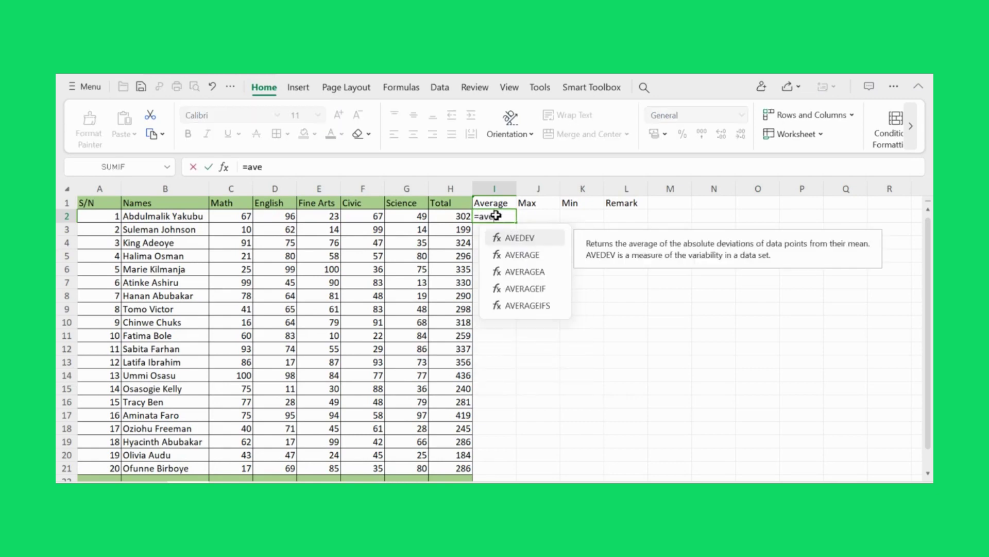
{"action": "double_click", "coordinate": [542, 253]}
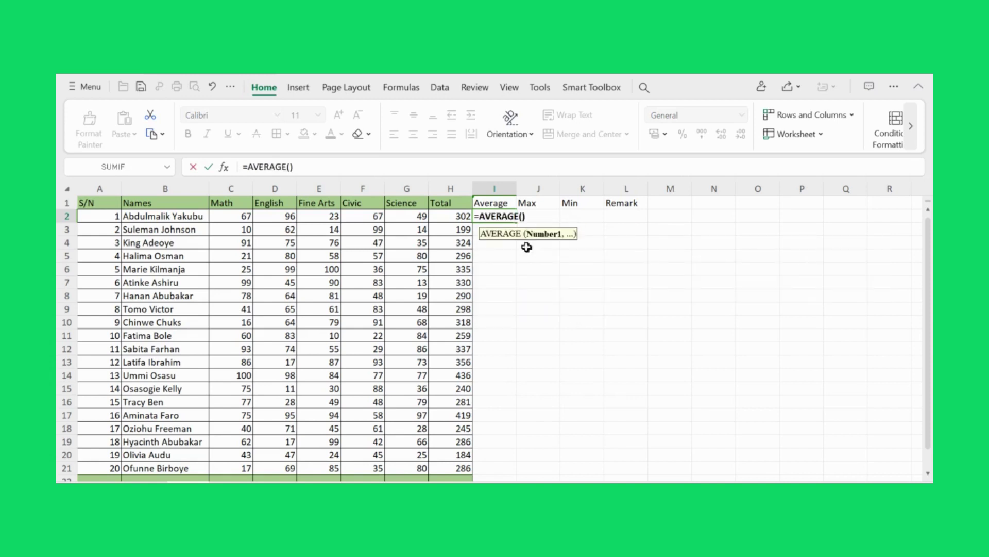
{"action": "left_click_drag", "start_coordinate": [213, 217], "coordinate": [423, 219]}
{"action": "key", "text": "Return"}
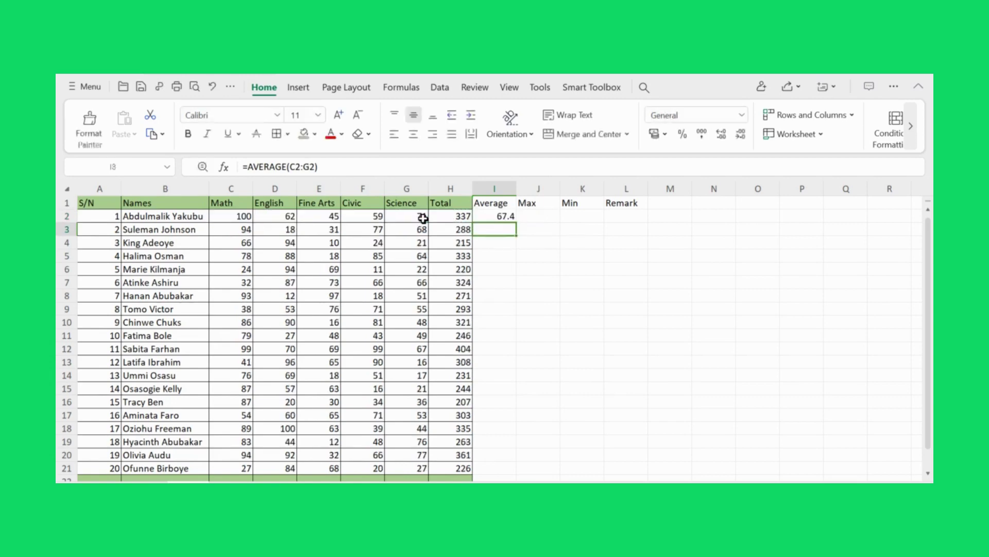
{"action": "left_click", "coordinate": [496, 218]}
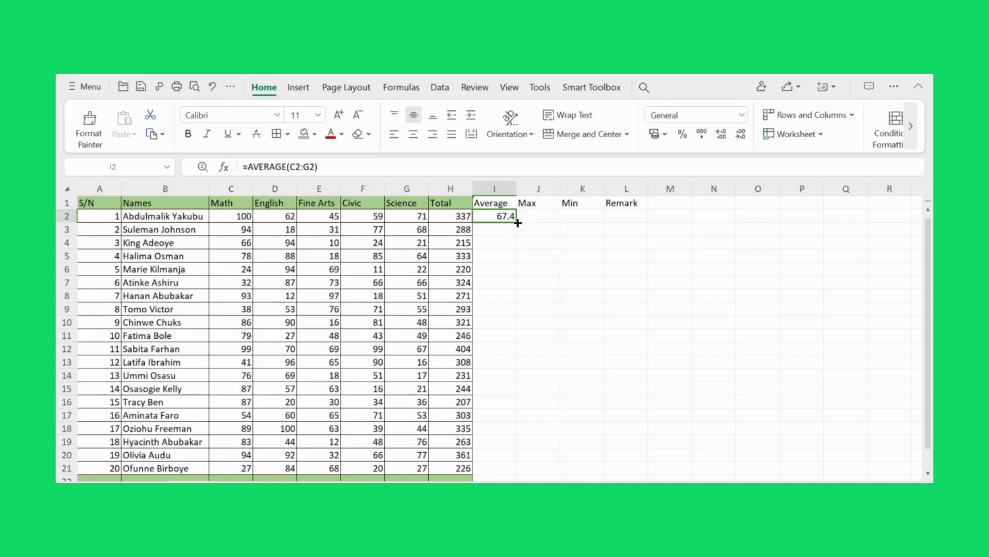
{"action": "left_click_drag", "start_coordinate": [515, 221], "coordinate": [494, 475]}
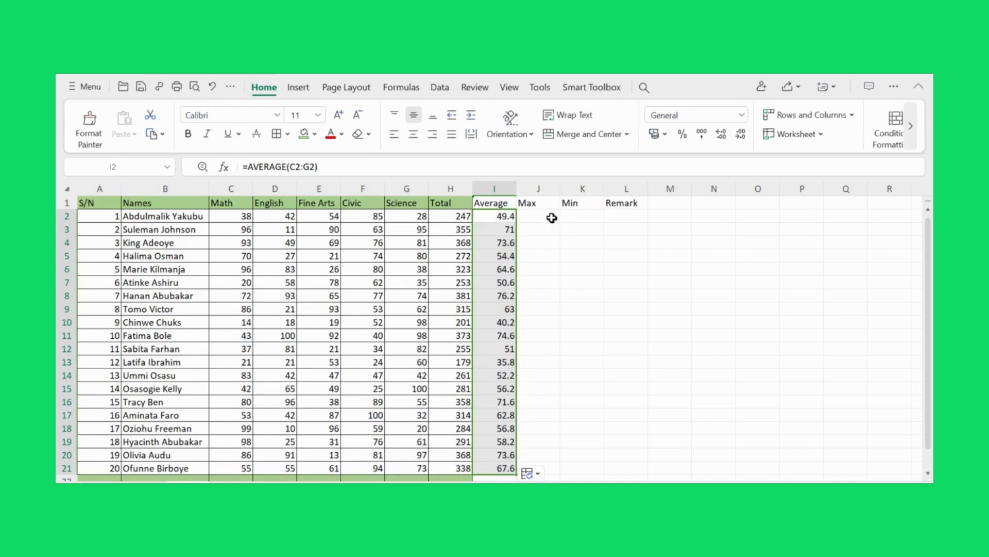
{"action": "left_click", "coordinate": [552, 218]}
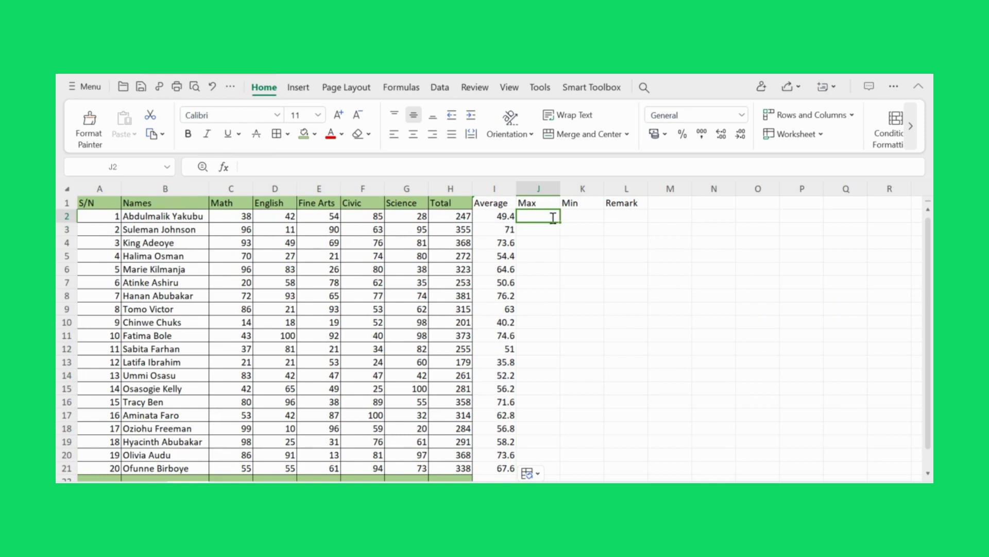
Step: Enter =MAX(C2:G2) in J2 and fill it down to J21, giving 91 through 82
{"action": "type", "text": "=max"}
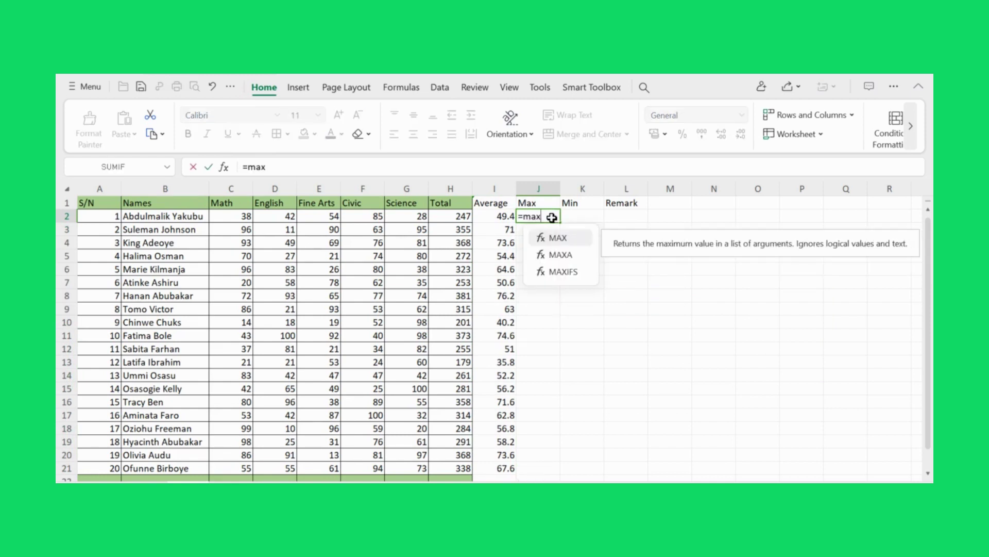
{"action": "key", "text": "Tab"}
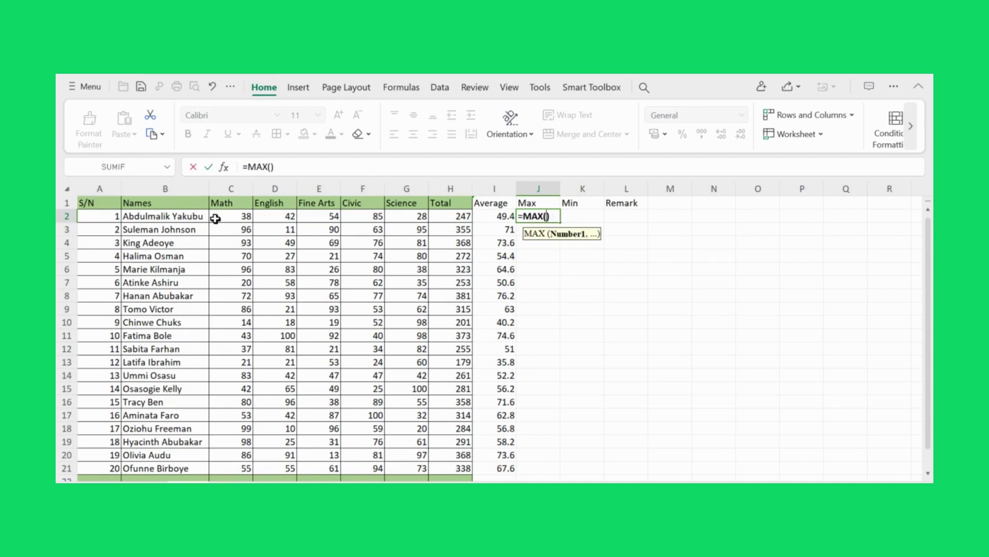
{"action": "left_click_drag", "start_coordinate": [214, 216], "coordinate": [396, 214]}
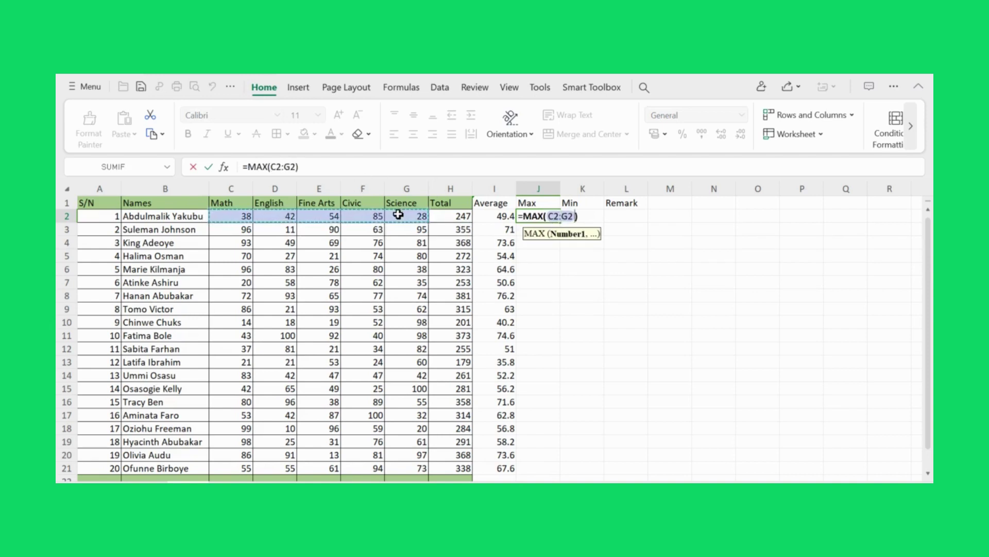
{"action": "key", "text": "Return"}
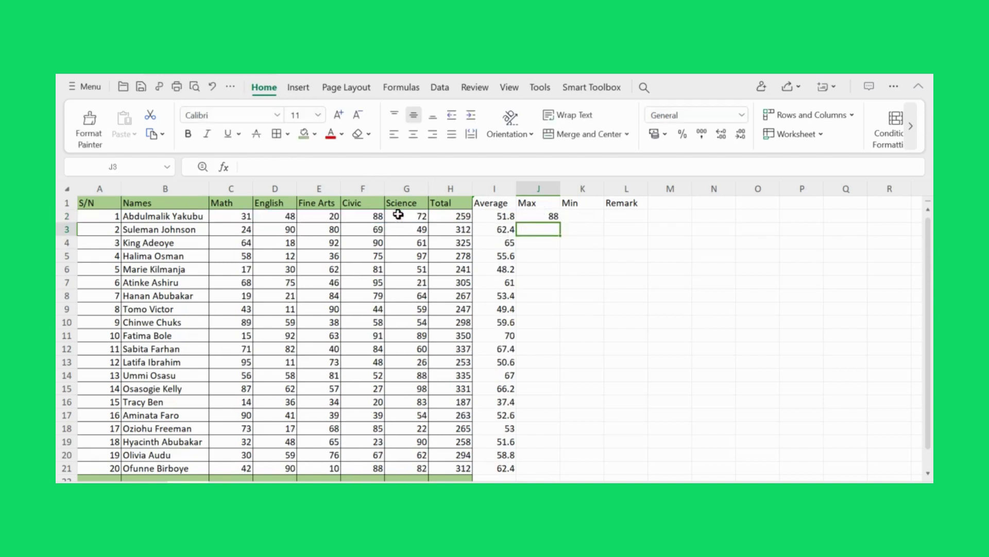
{"action": "left_click", "coordinate": [533, 214]}
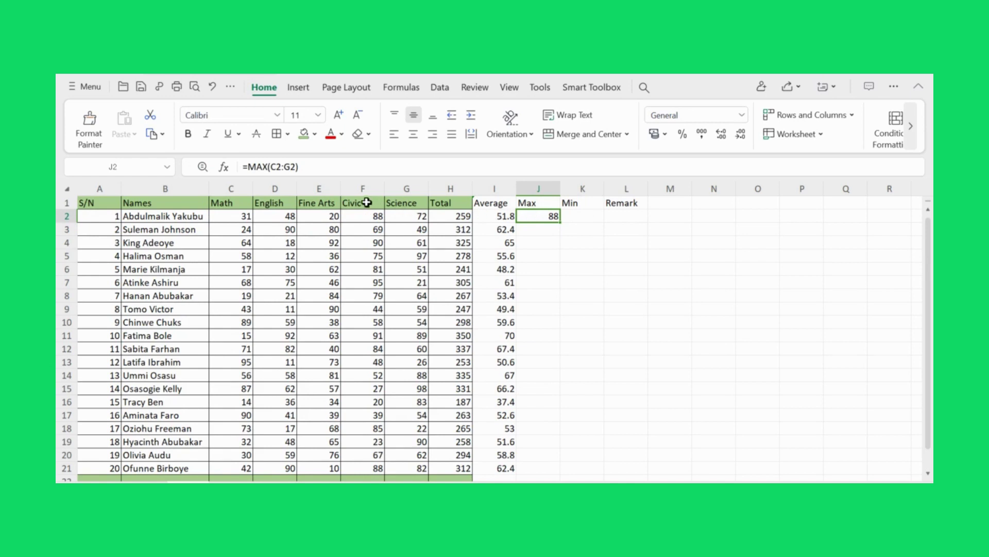
{"action": "left_click", "coordinate": [372, 221]}
{"action": "left_click", "coordinate": [548, 217]}
{"action": "left_click_drag", "start_coordinate": [561, 221], "coordinate": [562, 470]}
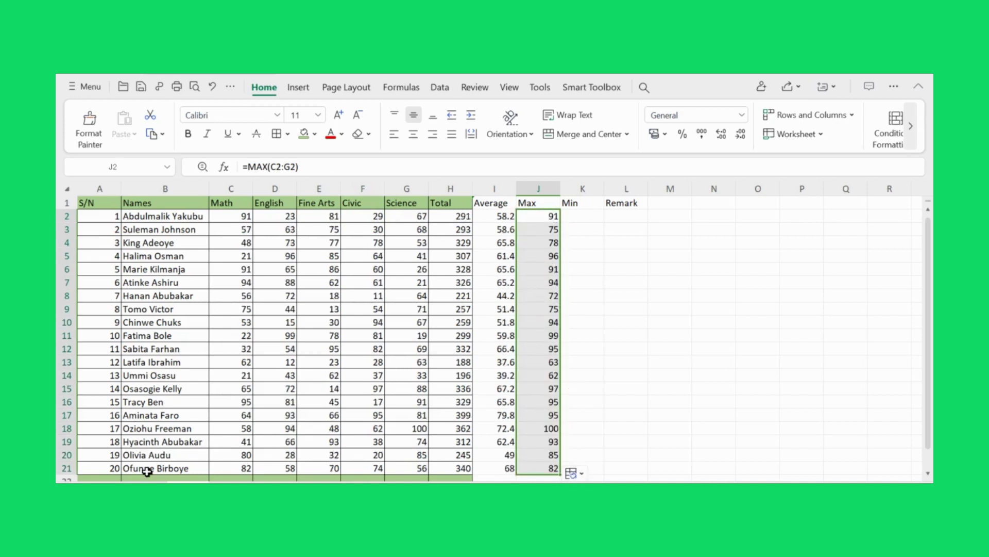
{"action": "left_click", "coordinate": [157, 458]}
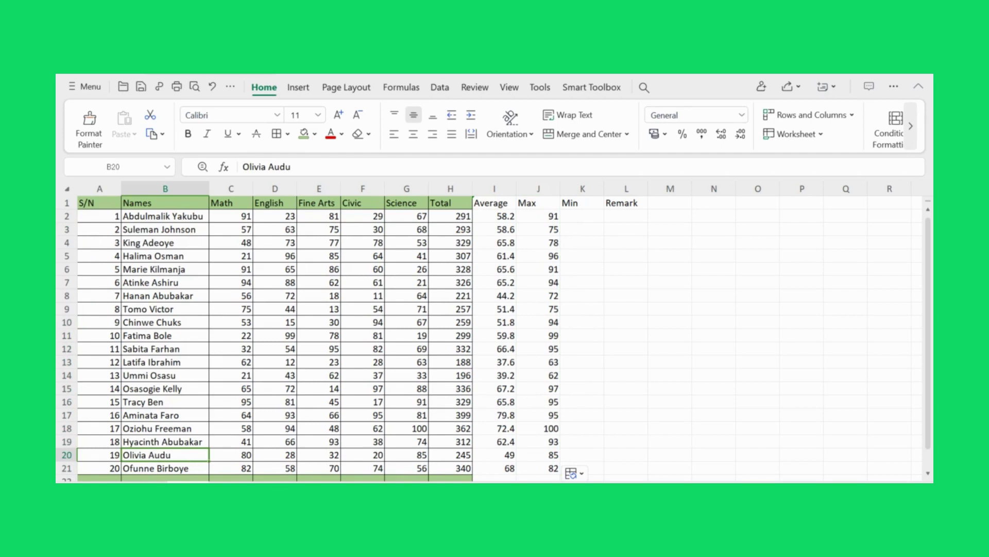
{"action": "left_click", "coordinate": [555, 455]}
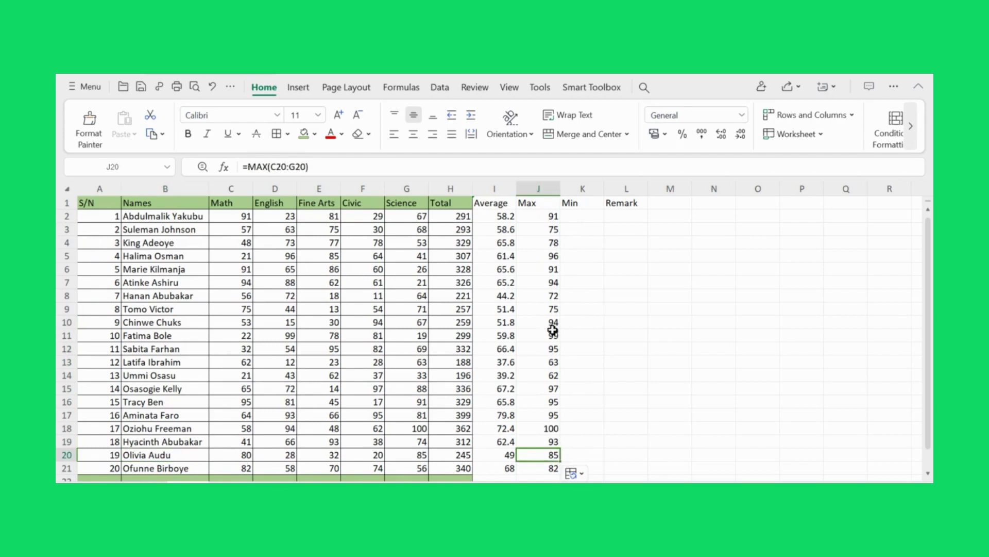
{"action": "left_click", "coordinate": [579, 218]}
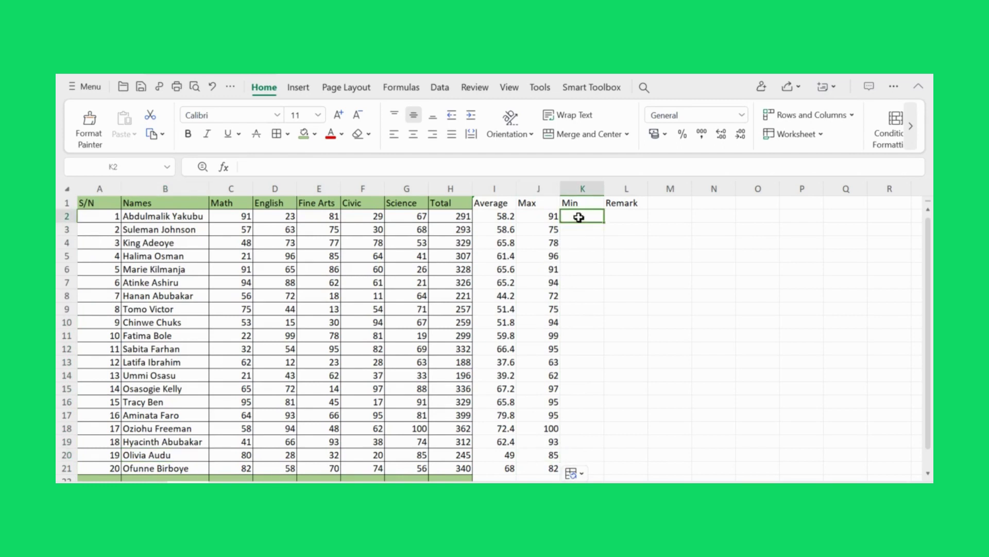
Step: Enter =MIN(C2:G2) in K2 and fill it down to K21, giving 12 through 11
{"action": "type", "text": "="}
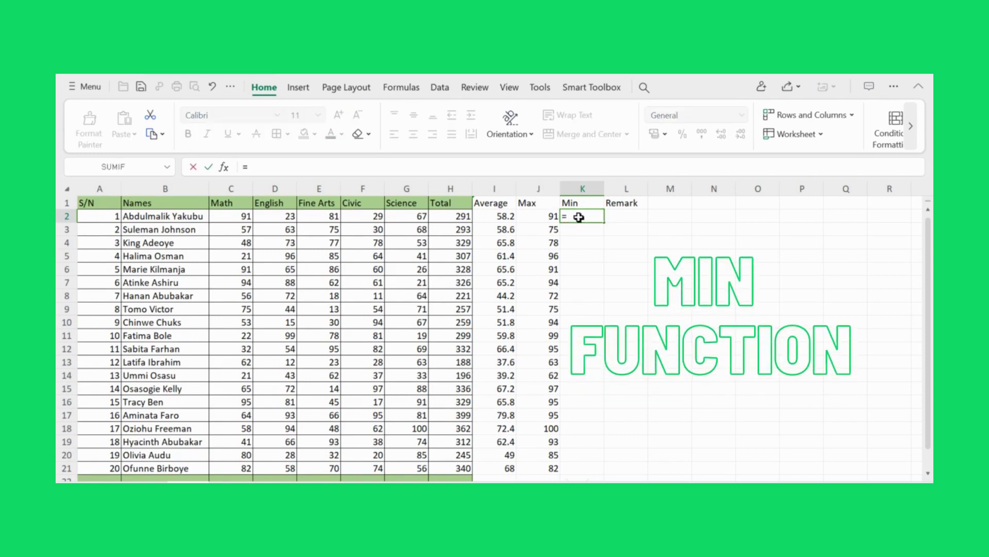
{"action": "type", "text": "min"}
{"action": "key", "text": "Tab"}
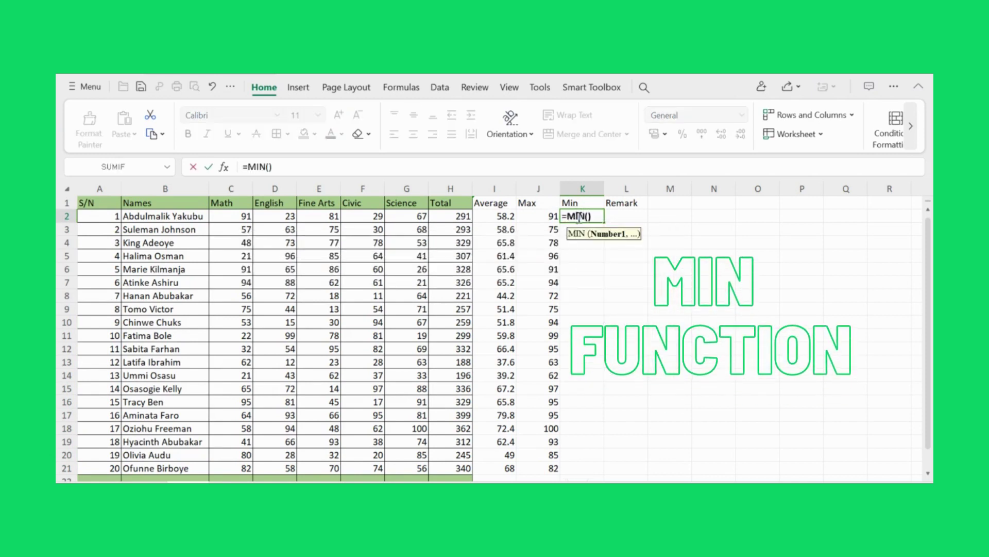
{"action": "left_click_drag", "start_coordinate": [227, 215], "coordinate": [405, 214]}
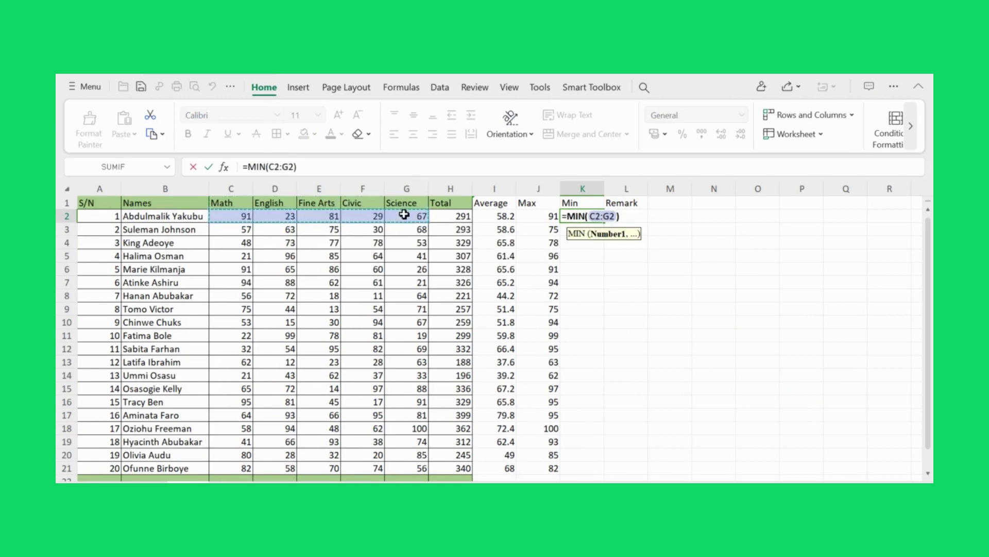
{"action": "key", "text": "Return"}
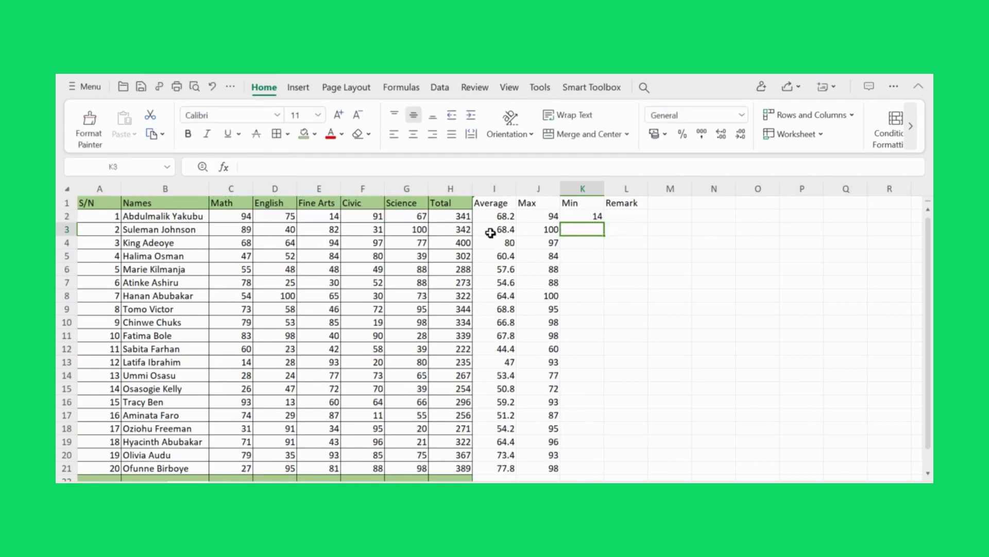
{"action": "left_click", "coordinate": [576, 214]}
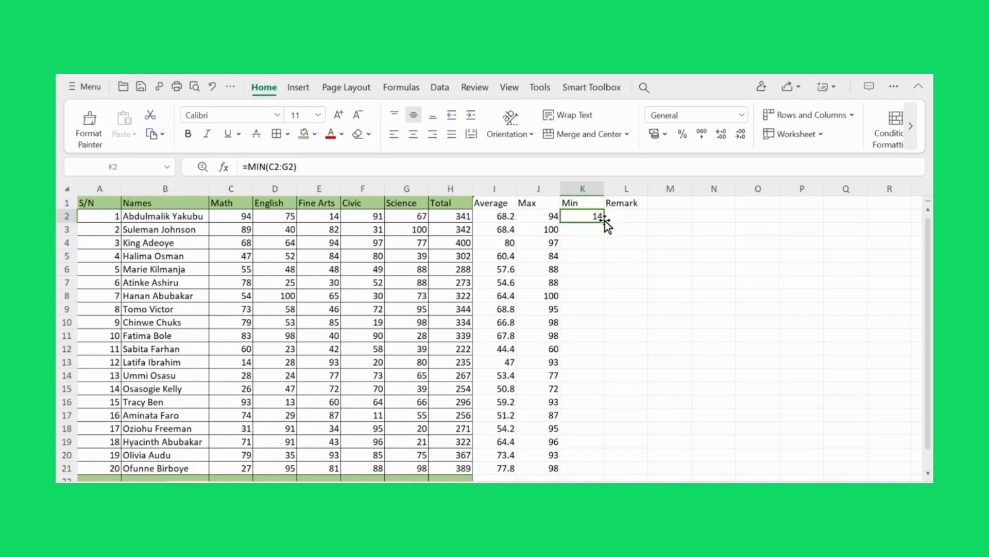
{"action": "left_click_drag", "start_coordinate": [603, 220], "coordinate": [601, 480]}
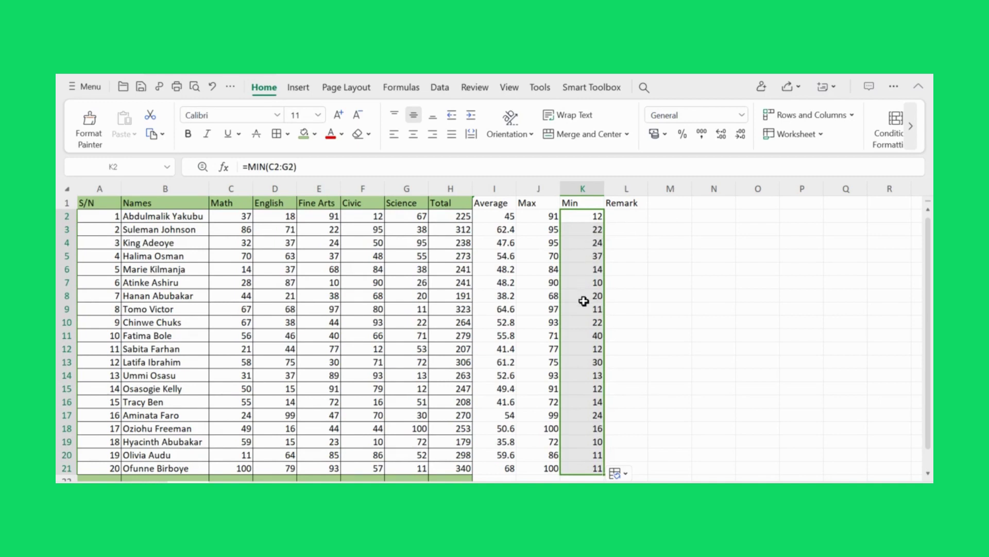
{"action": "left_click", "coordinate": [711, 411]}
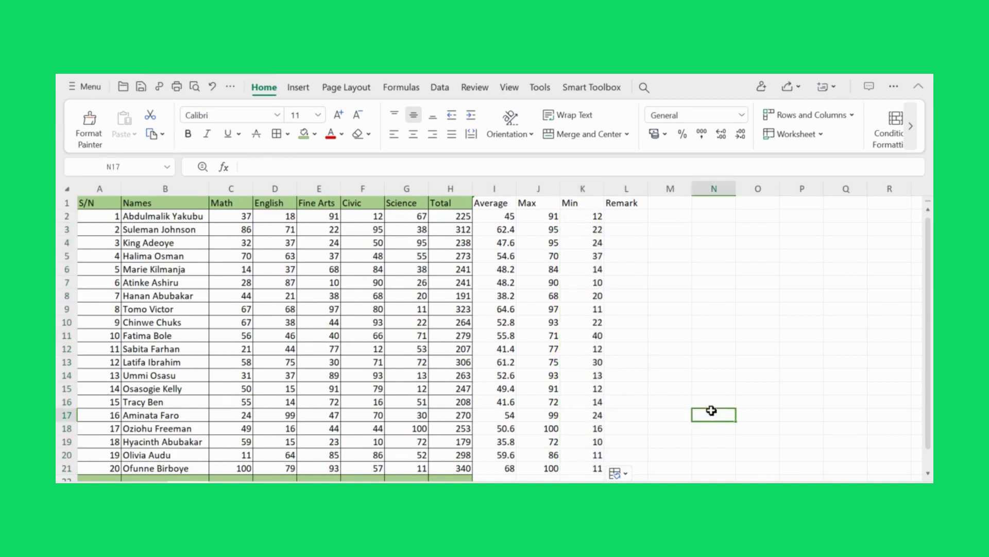
{"action": "left_click", "coordinate": [626, 215]}
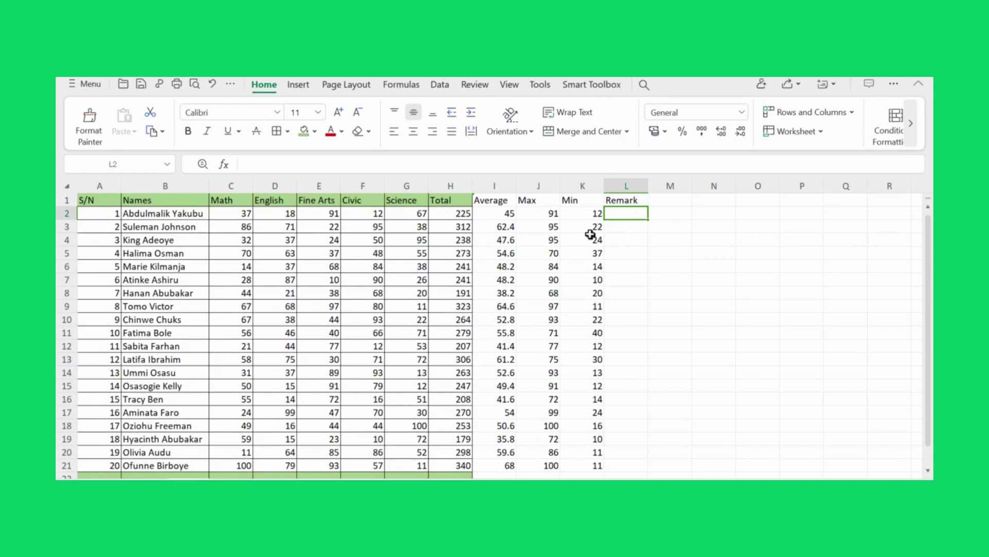
Step: Enter =IF(H2>250,"Pass","Fail") in L2, returning Pass for the 308 total
{"action": "left_click", "coordinate": [626, 212]}
{"action": "type", "text": "="}
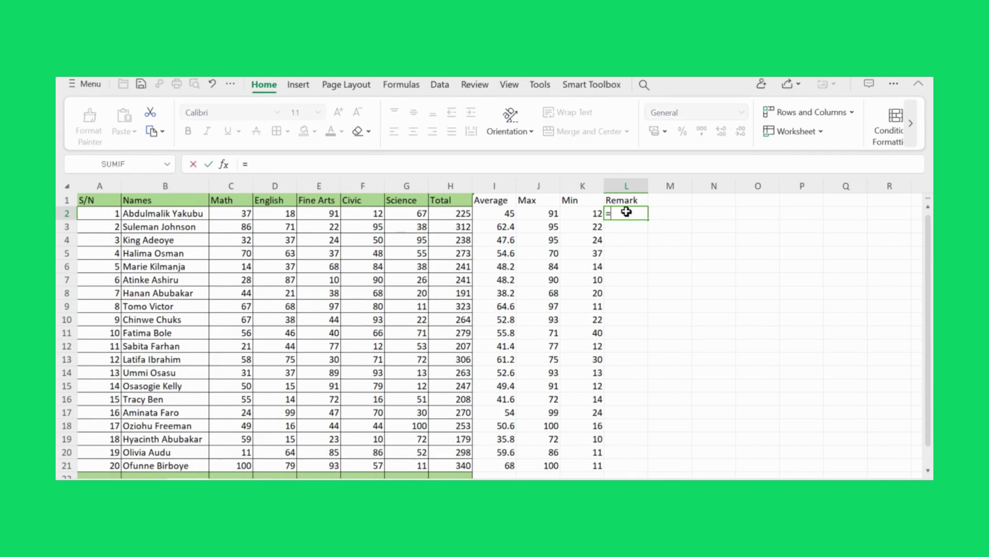
{"action": "type", "text": "IF("}
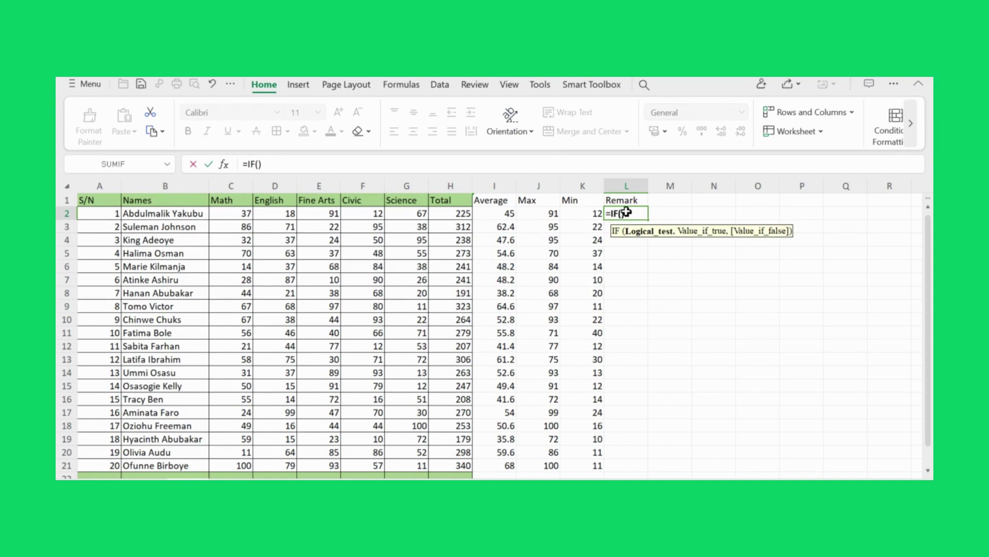
{"action": "left_click", "coordinate": [465, 213]}
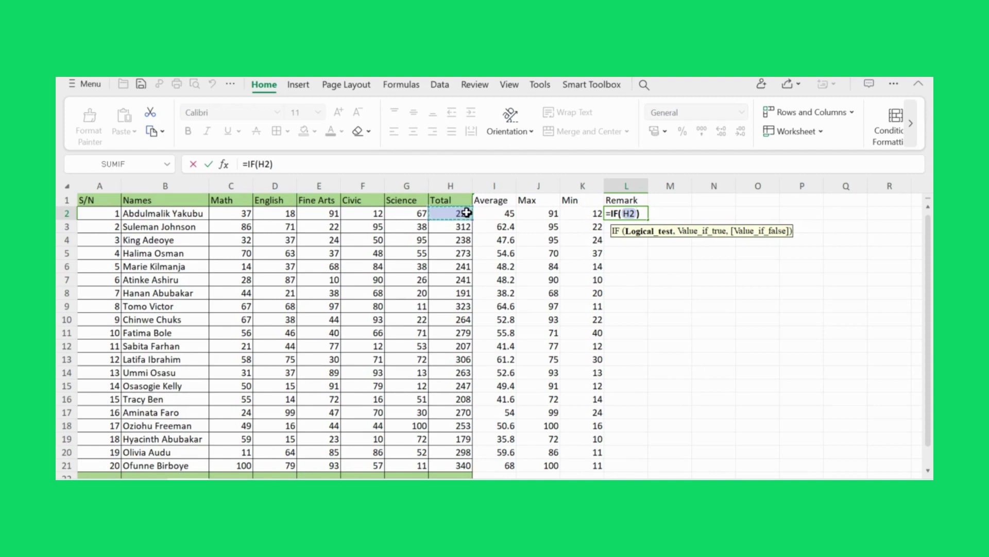
{"action": "type", "text": ">250"}
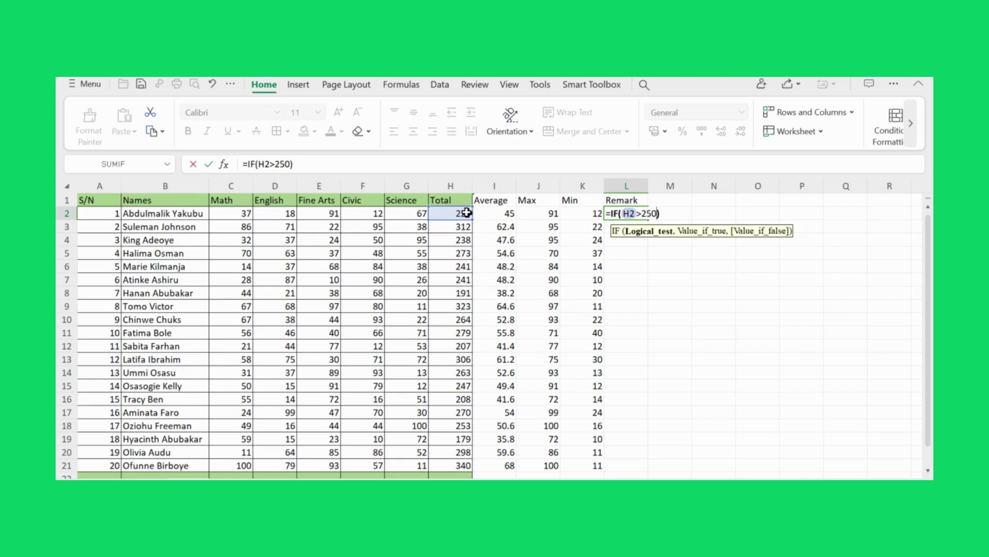
{"action": "type", "text": ","}
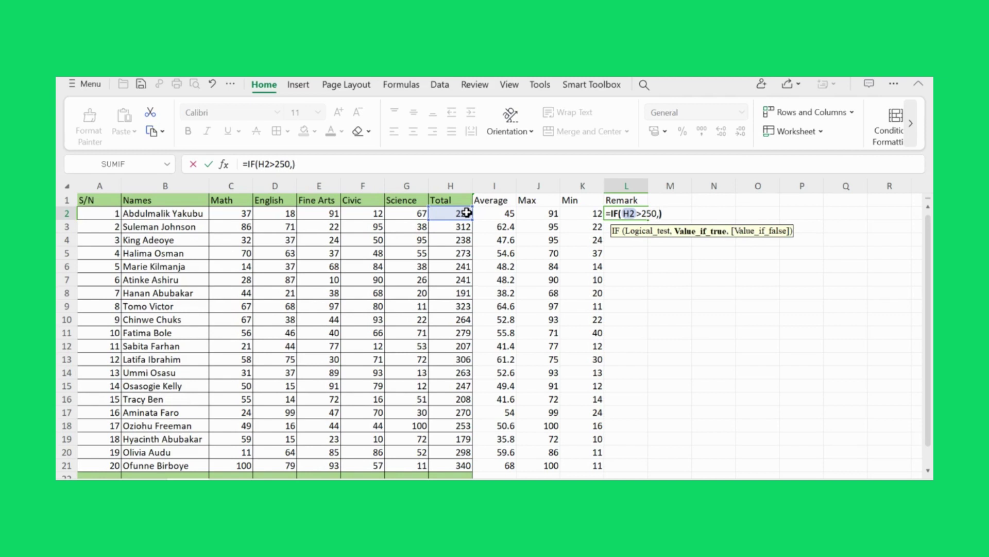
{"action": "type", "text": "\"Pass\","}
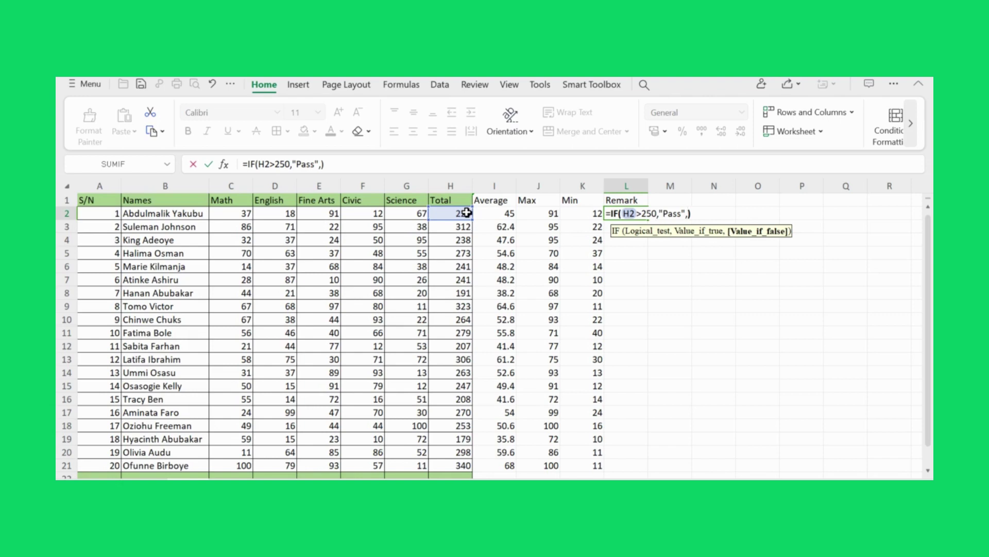
{"action": "type", "text": "\"Fail\""}
{"action": "key", "text": "Return"}
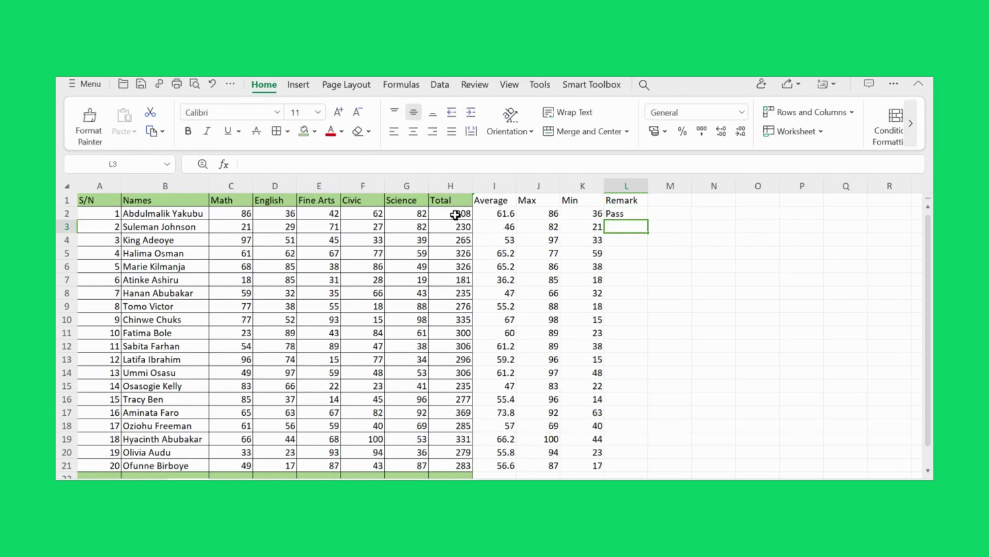
Step: Fill the Remark IF formula from L2 down through L21
{"action": "left_click", "coordinate": [456, 215]}
{"action": "left_click", "coordinate": [628, 213]}
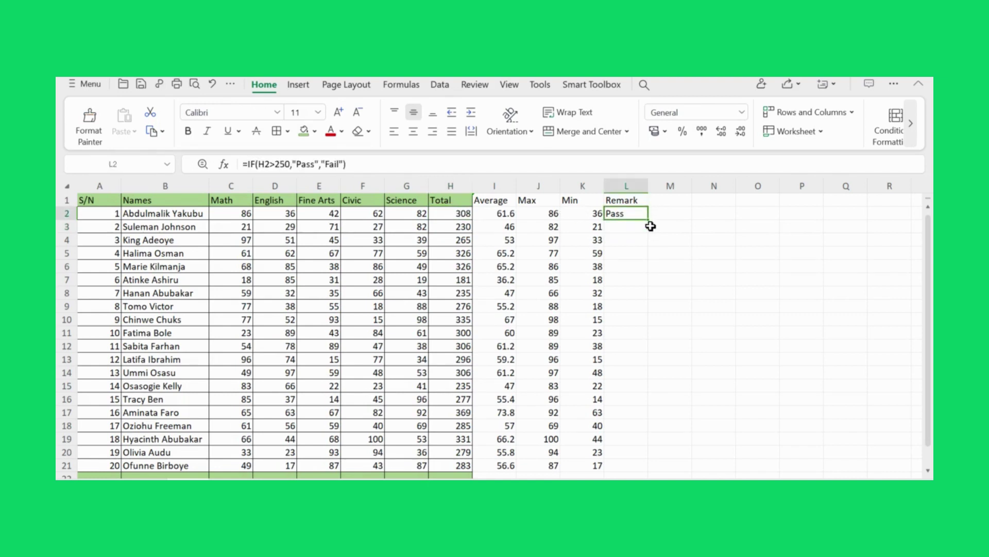
{"action": "left_click_drag", "start_coordinate": [648, 220], "coordinate": [651, 469]}
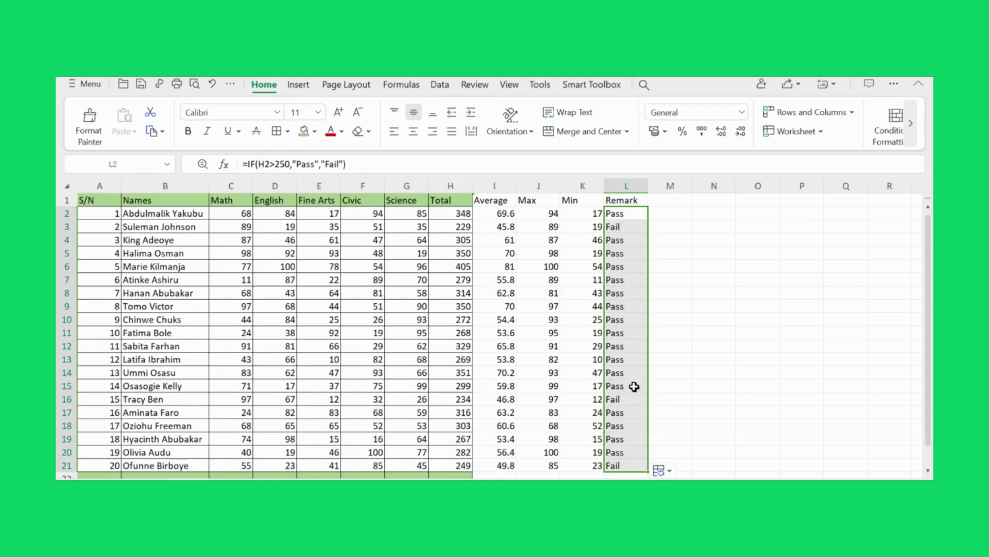
{"action": "left_click", "coordinate": [714, 294]}
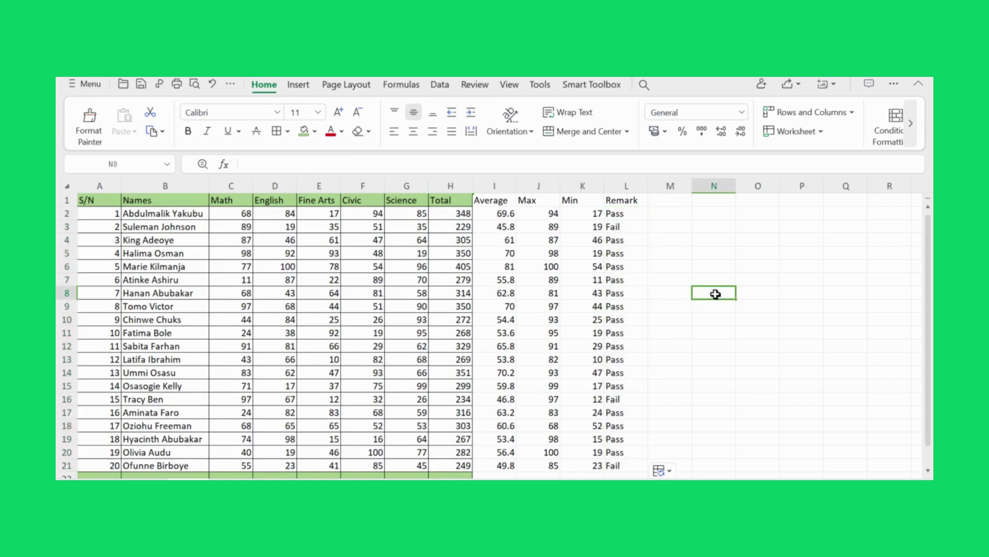
Step: Check the copied IF formulas in L2 to L5 against the totals in column H
{"action": "left_click", "coordinate": [626, 212]}
{"action": "left_click", "coordinate": [628, 225]}
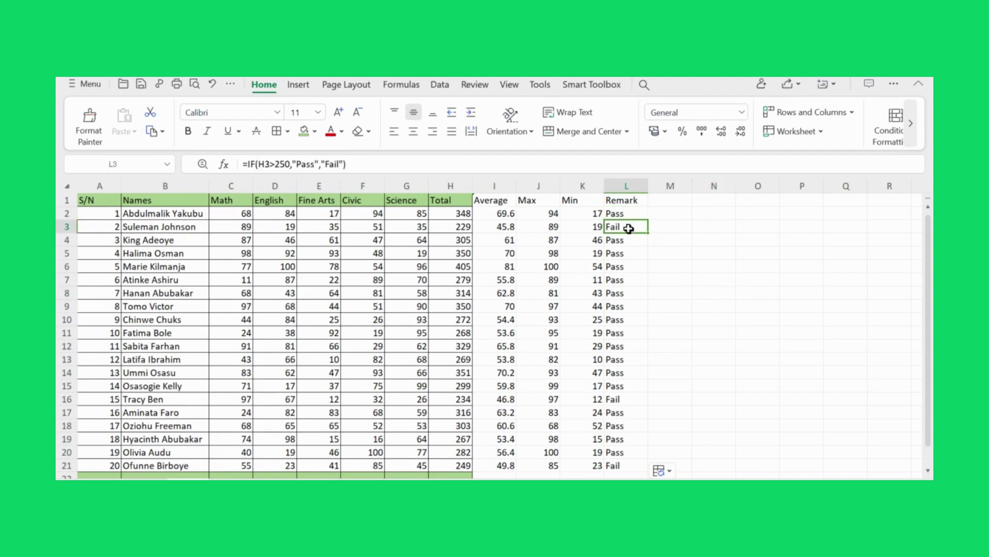
{"action": "left_click", "coordinate": [455, 230]}
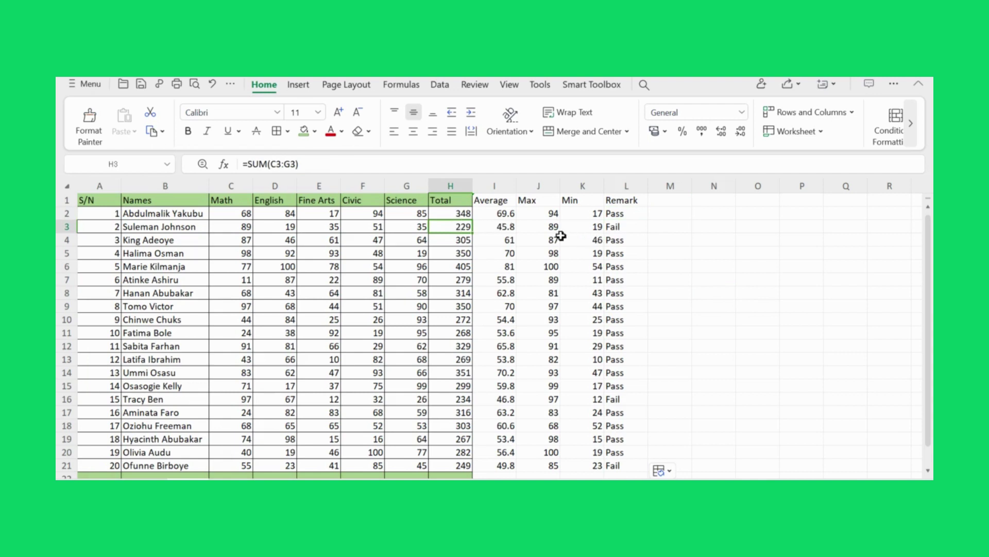
{"action": "left_click", "coordinate": [619, 240]}
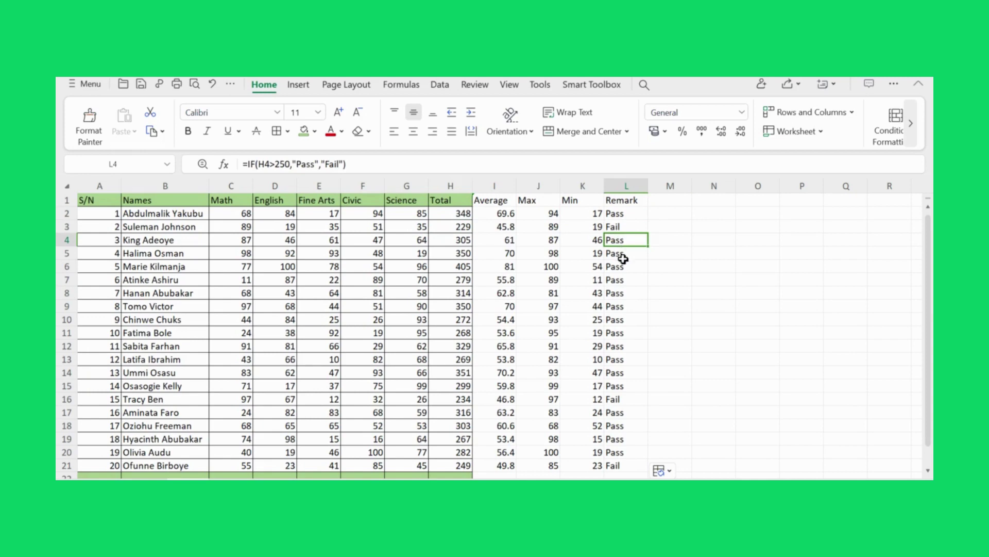
{"action": "left_click", "coordinate": [623, 258]}
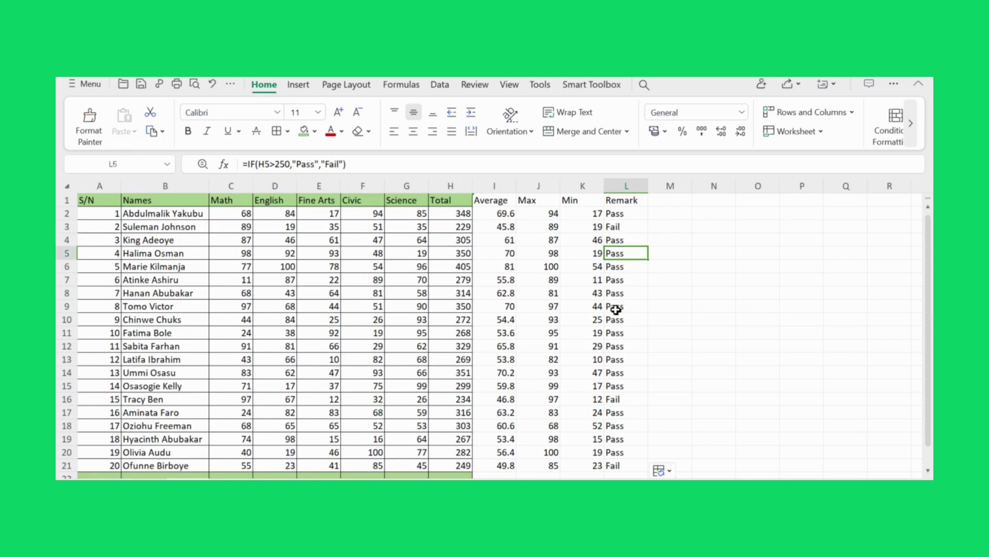